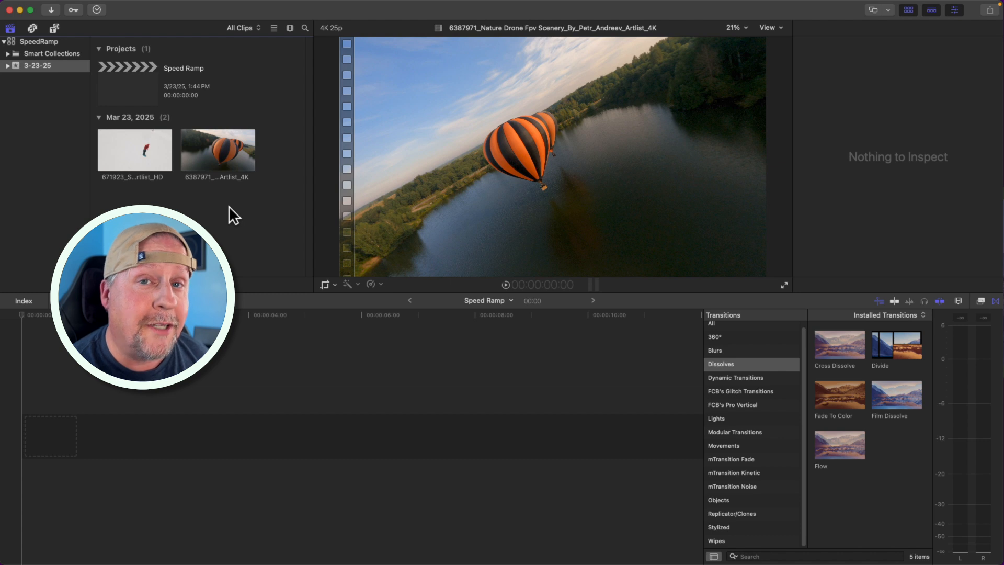
Step: Preview the hot-air balloon clip and the snowboarding clip from the event's footage
left_click(182, 147)
key("space")
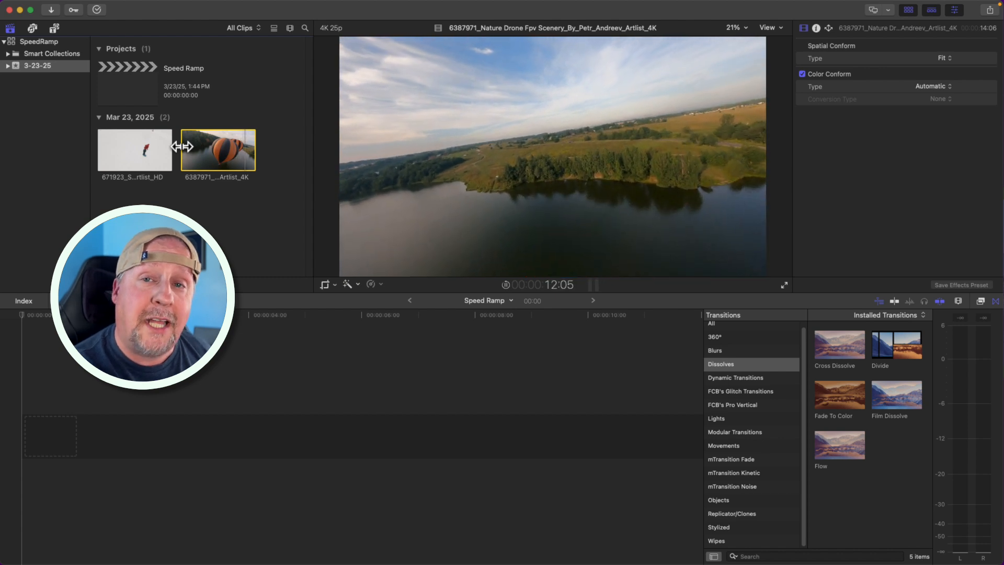
left_click(98, 149)
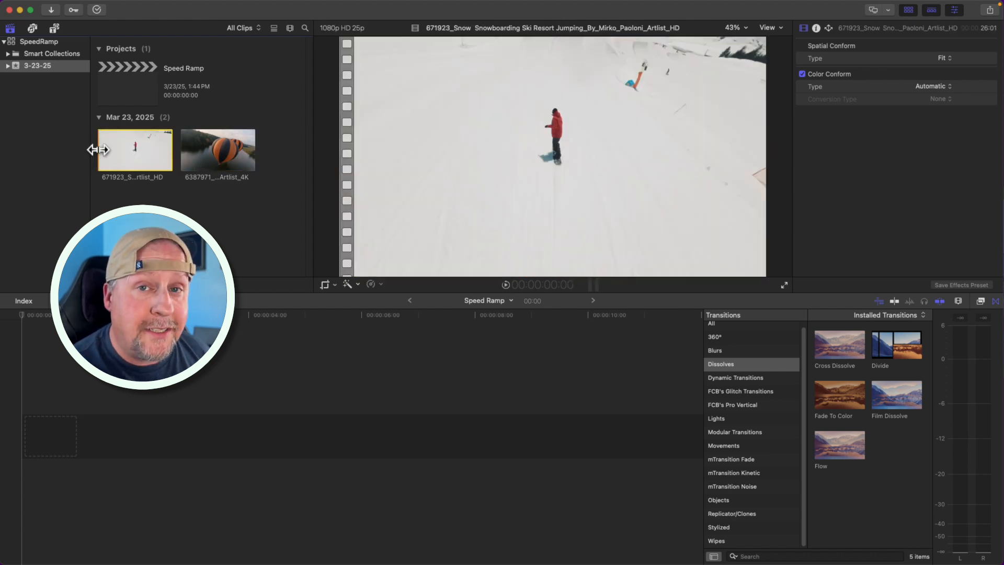
key("space")
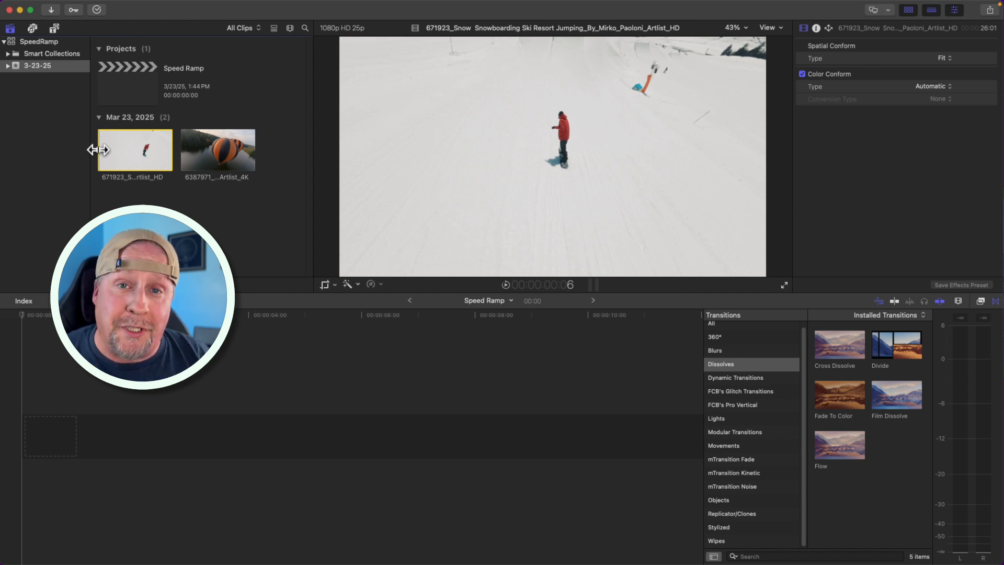
Step: Append the hot-air balloon clip, followed by the snowboarding clip, to the Speed Ramp project's timeline
left_click(212, 164)
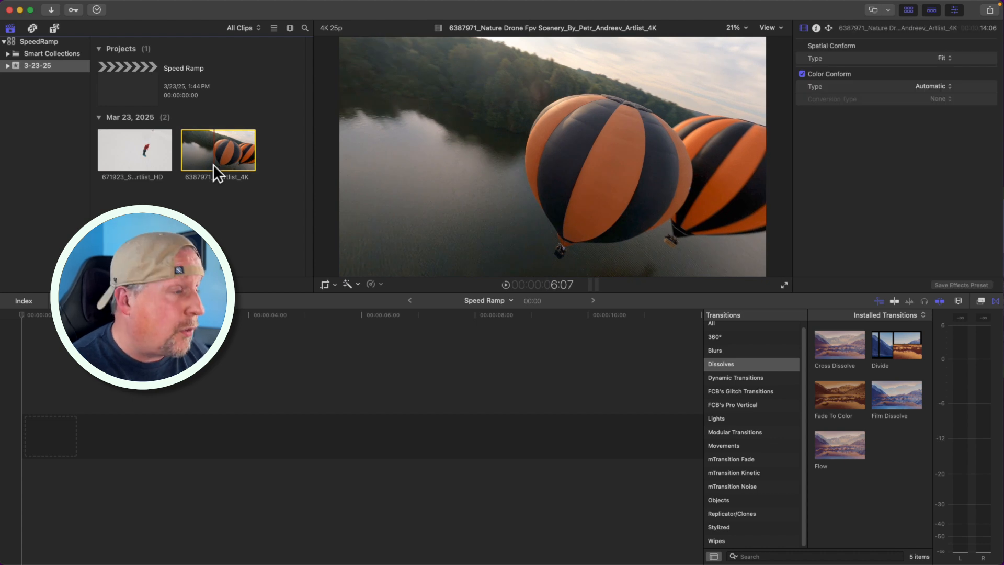
key("e")
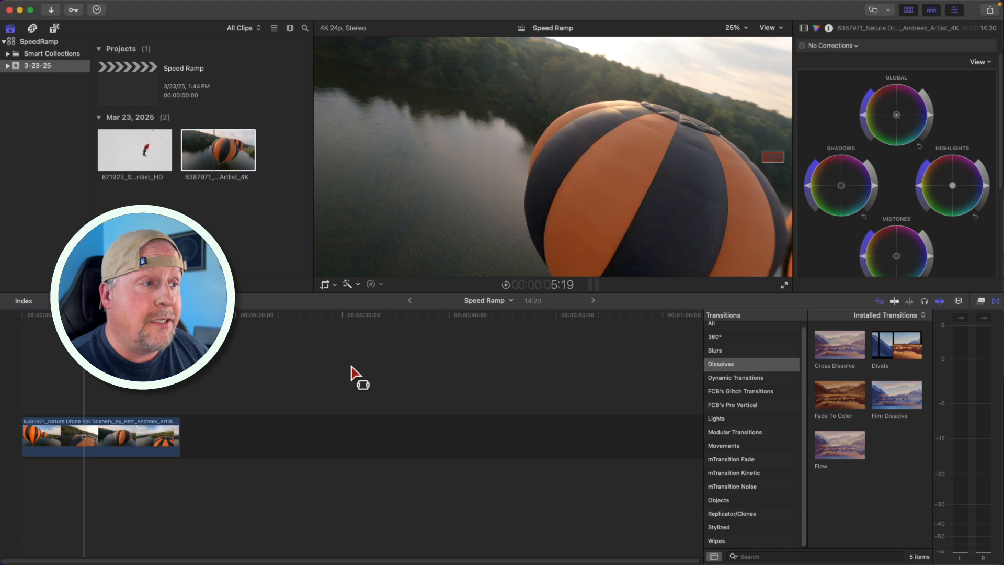
left_click(122, 146)
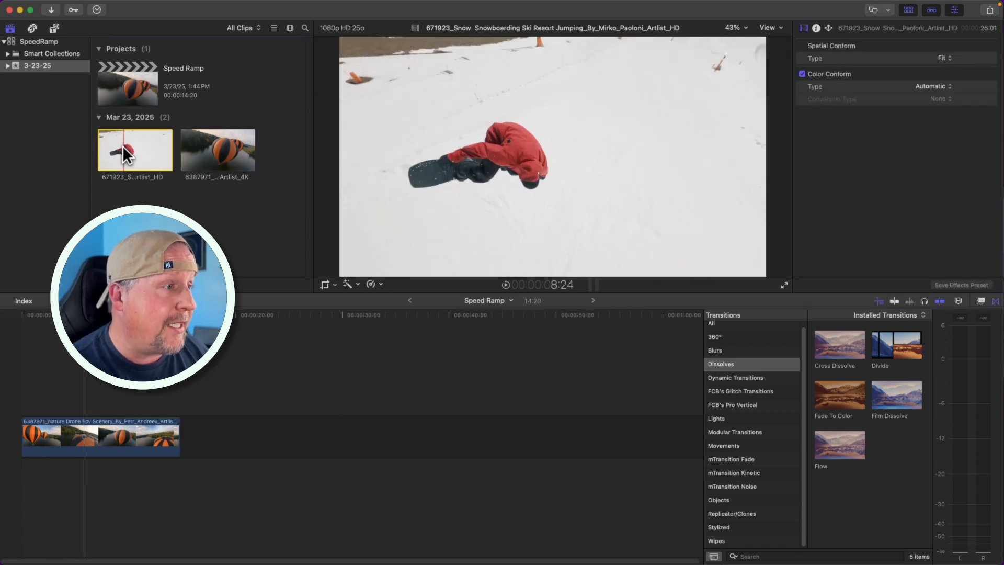
key("e")
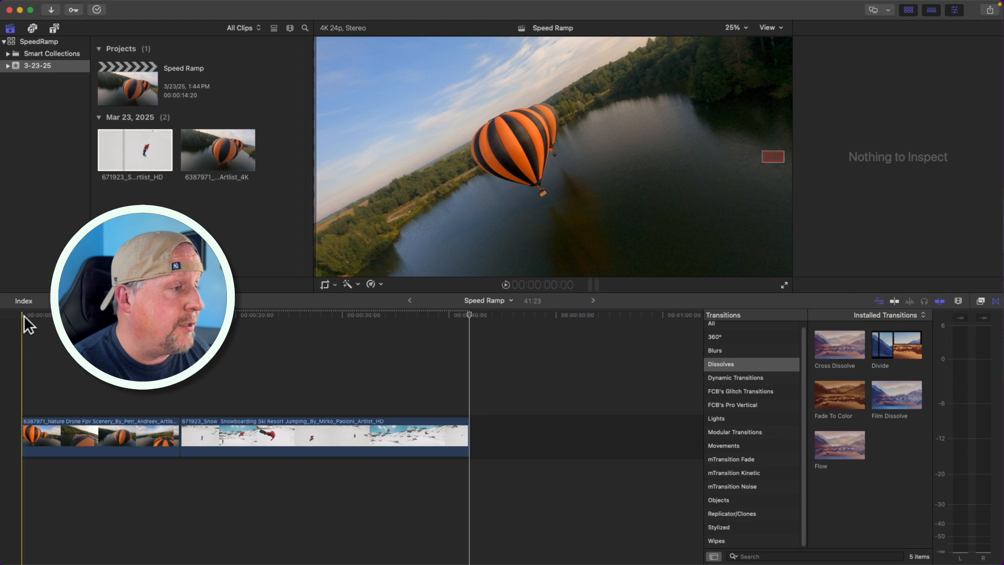
Step: Find the point at about 2:23 where the drone passes the first balloon and activate the Range Selection tool
left_click(52, 319)
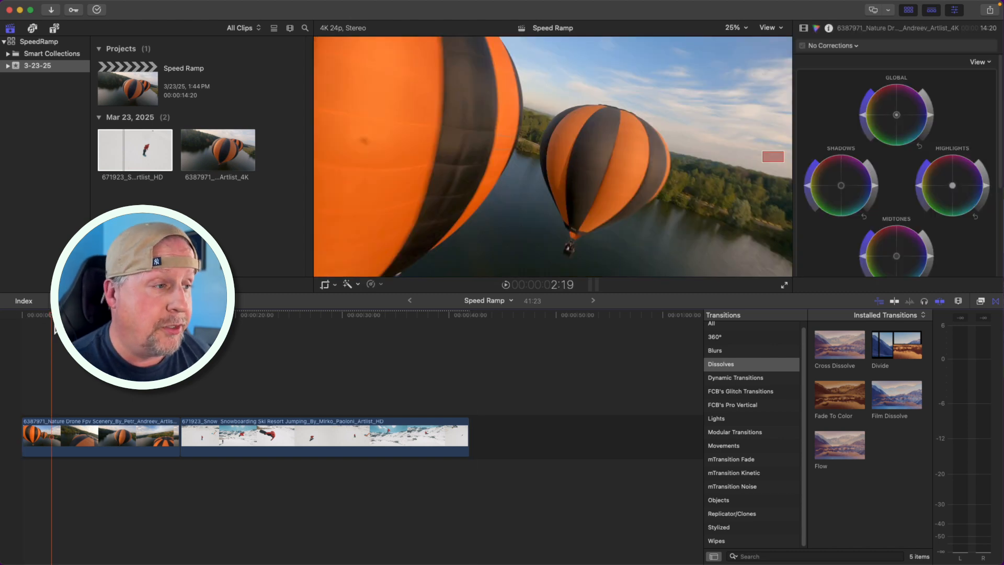
mouse_move(50, 316)
left_mouse_down()
mouse_move(63, 316)
mouse_move(46, 313)
left_mouse_up()
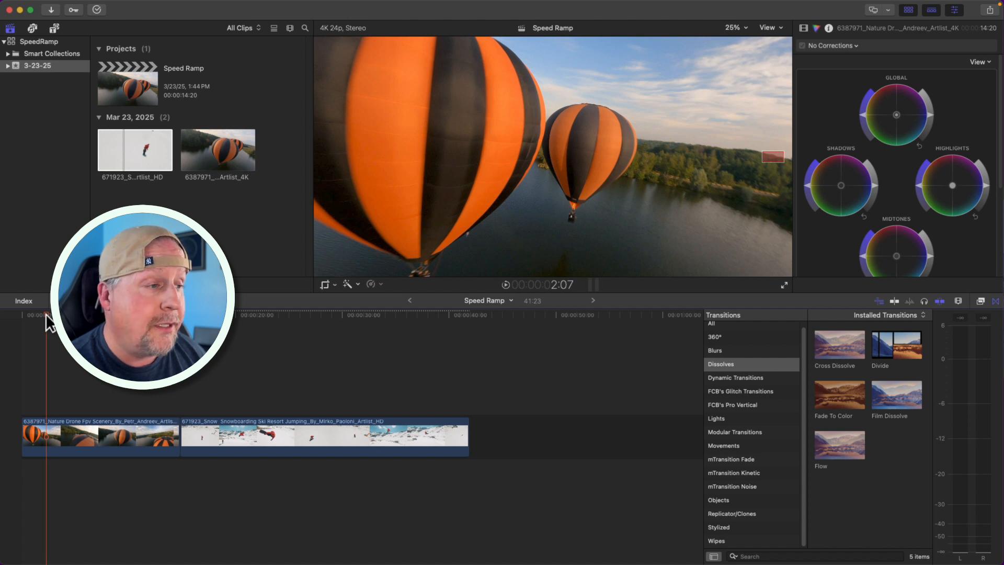
left_click_drag(45, 313, 24, 315)
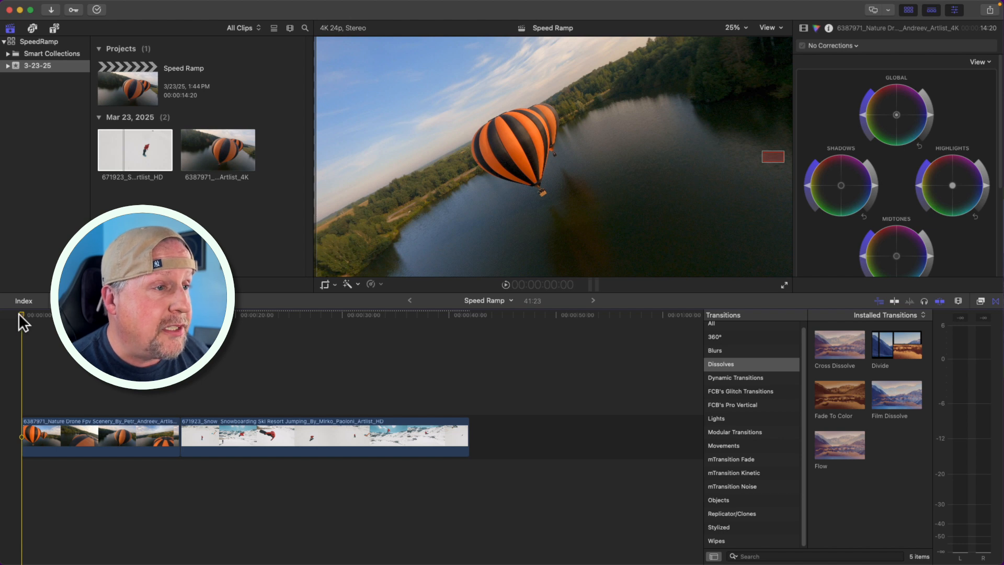
left_click_drag(17, 312, 53, 320)
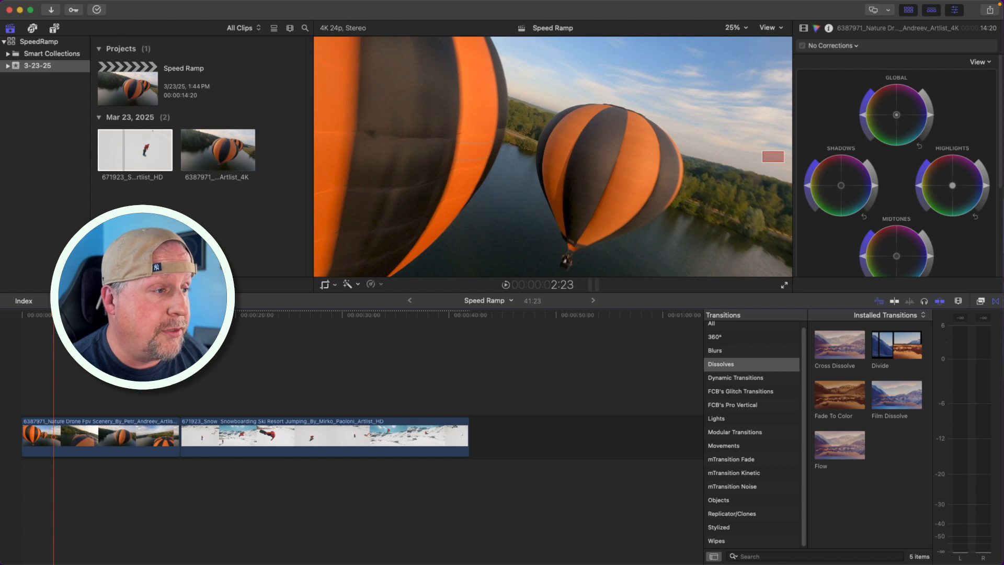
left_click(133, 301)
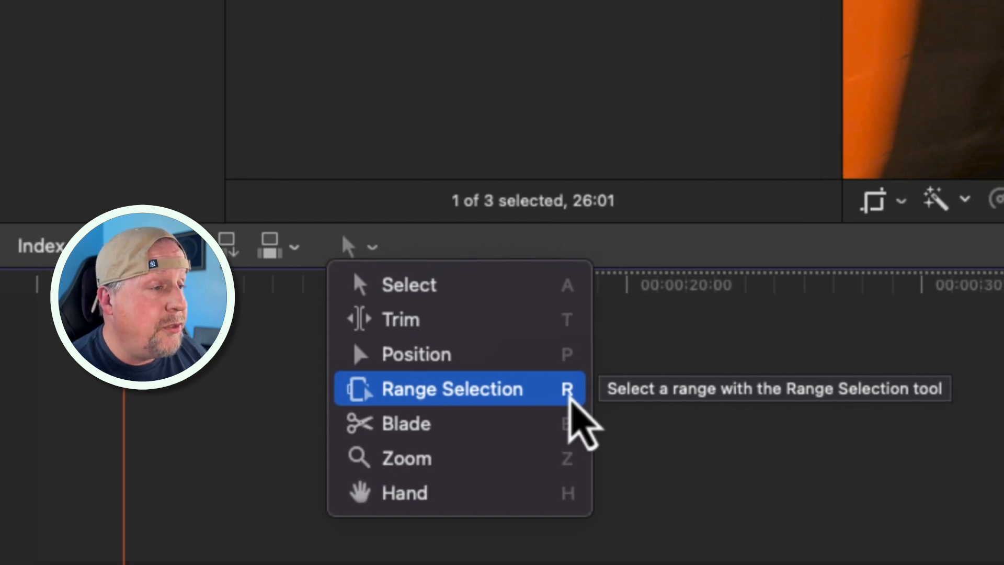
left_click(585, 398)
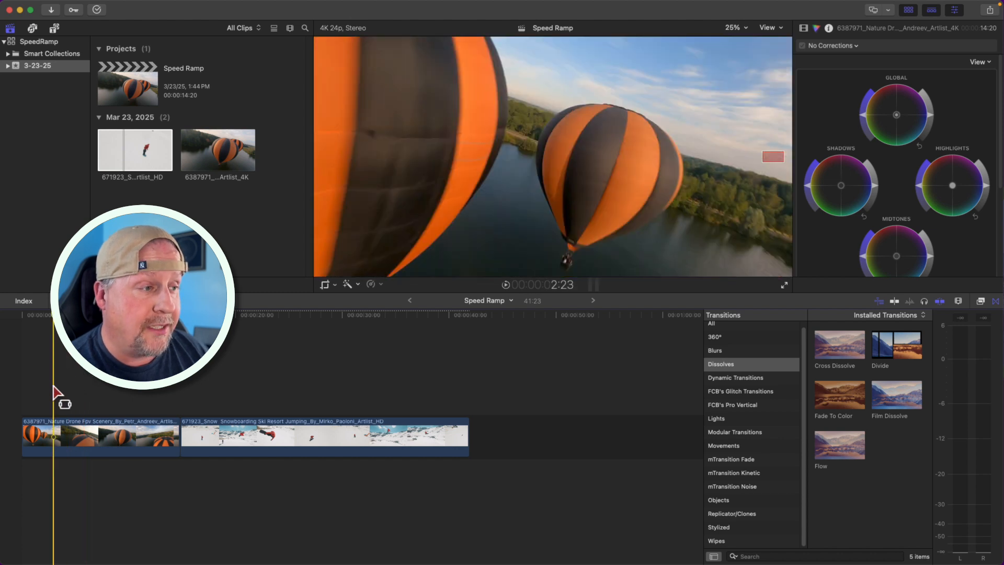
left_click(56, 432)
left_click_drag(57, 432, 114, 432)
left_click(107, 366)
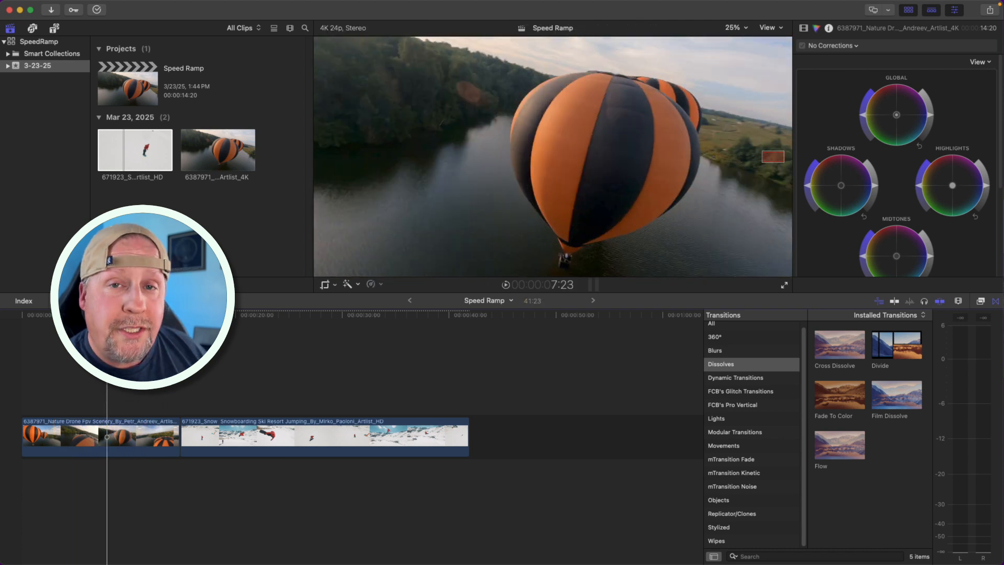
Step: Mark a range about 4:18 long in the balloon clip, starting at about 3:00, and set its speed to Fast 8x
left_click_drag(36, 320, 54, 323)
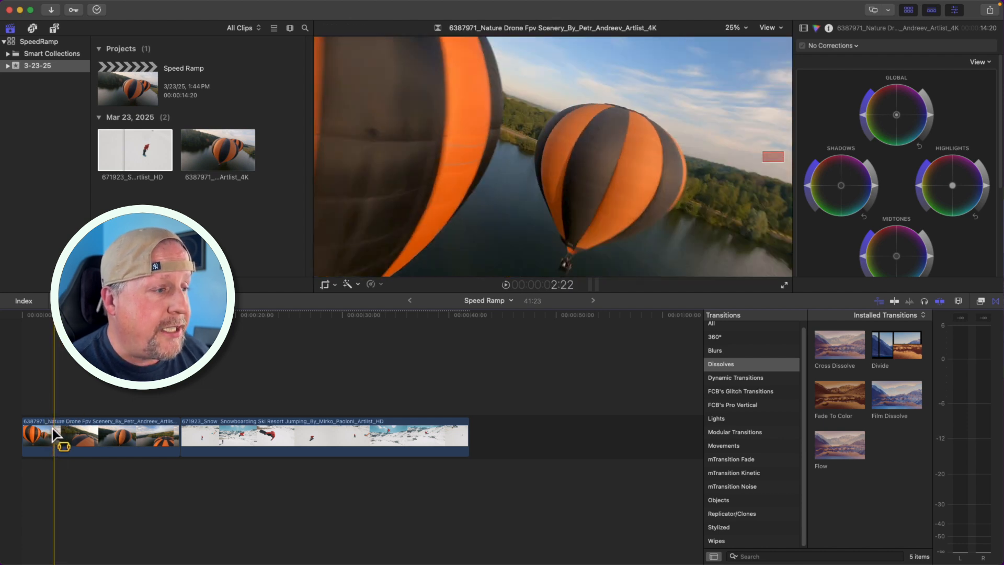
key("i")
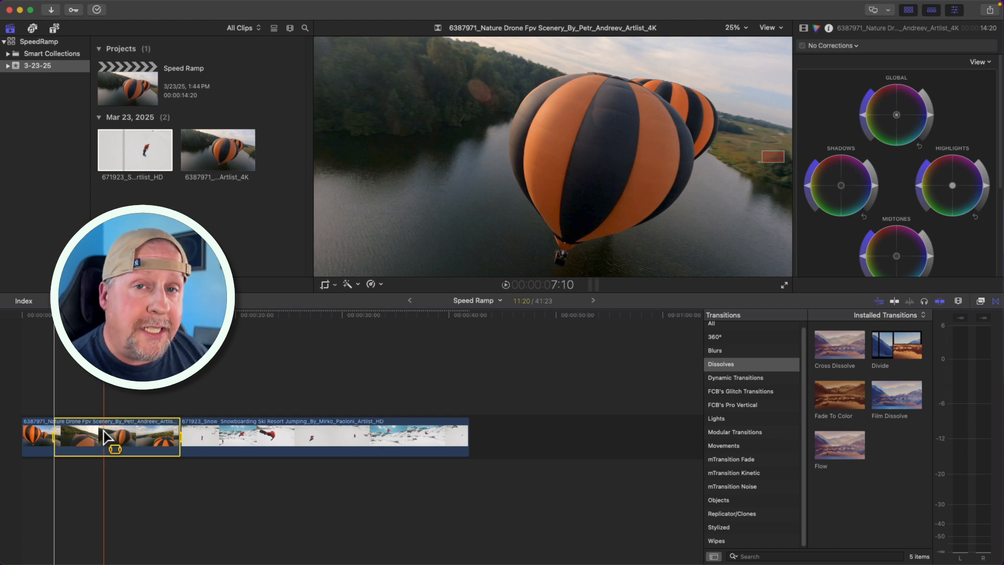
key("o")
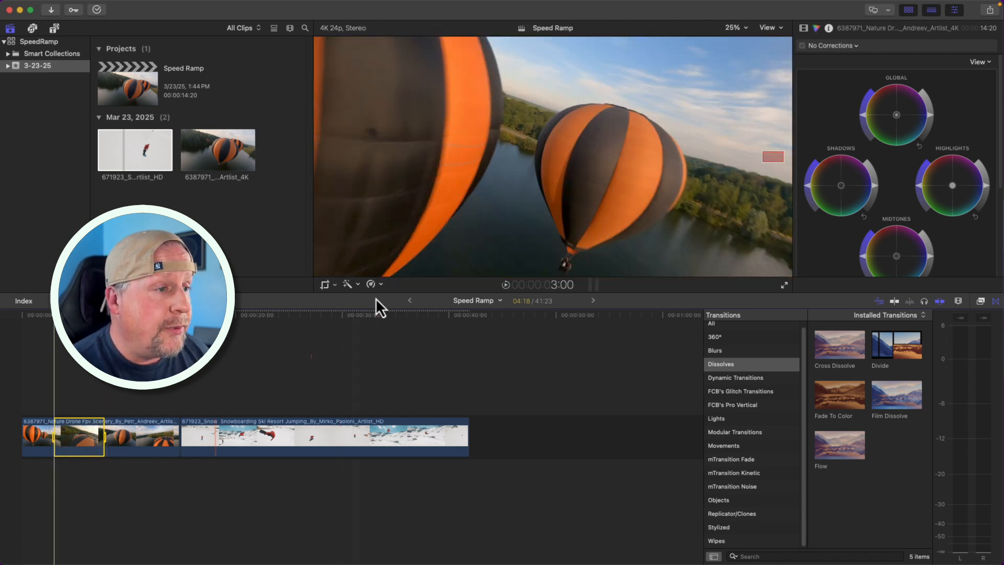
left_click(381, 285)
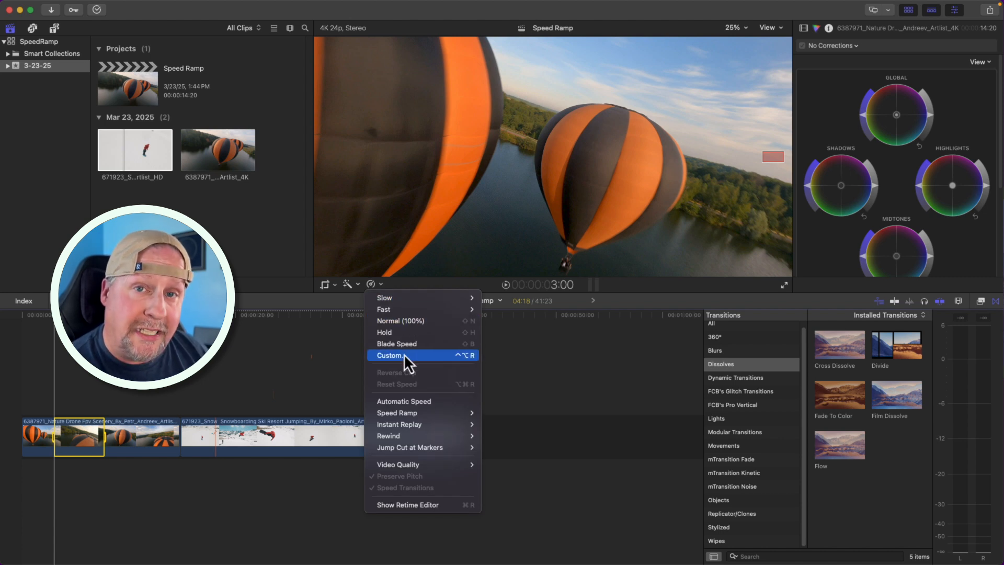
mouse_move(402, 311)
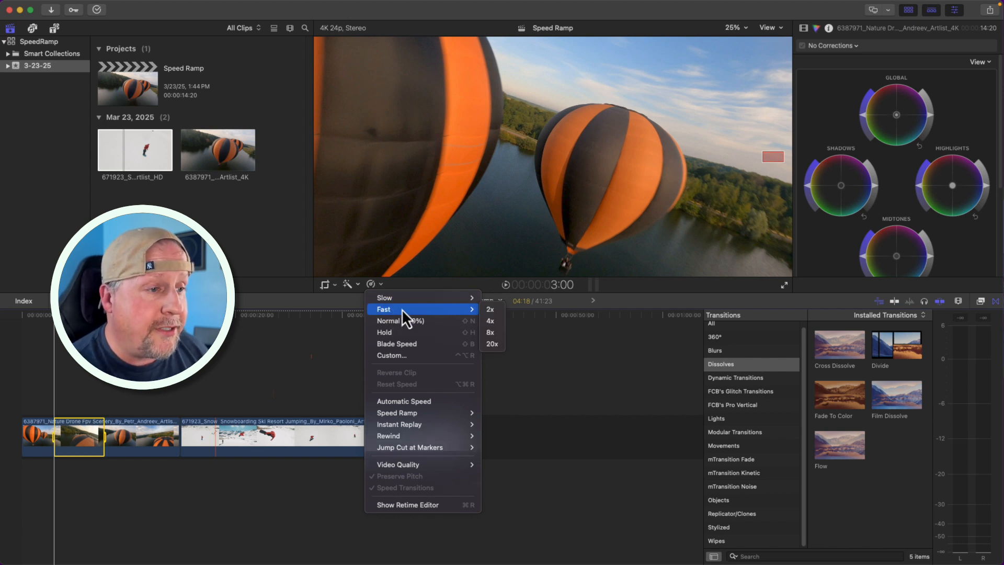
left_click(491, 333)
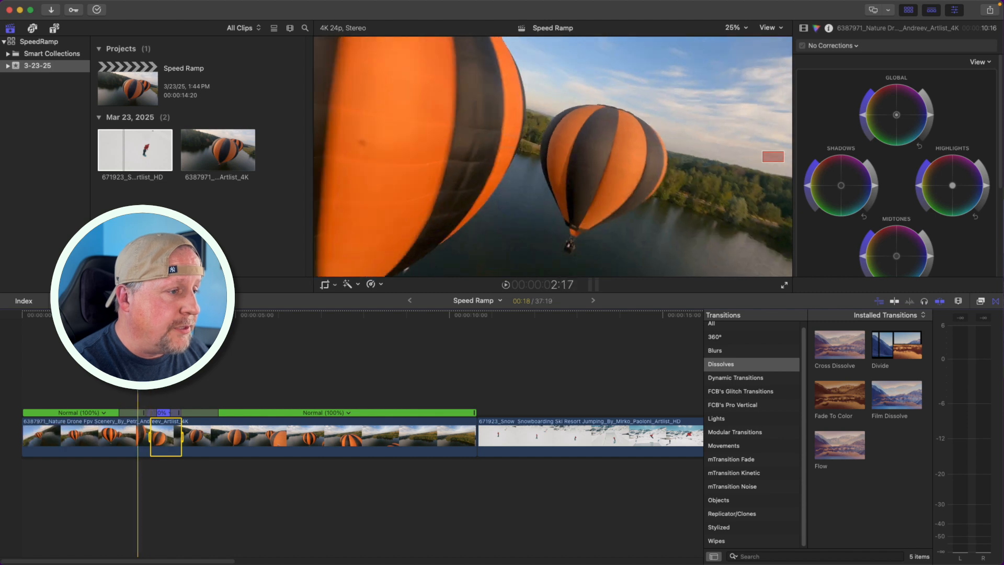
Step: Lengthen the speed transitions before and after the balloon clip's fast section and play back the ramp
left_click_drag(138, 315, 181, 315)
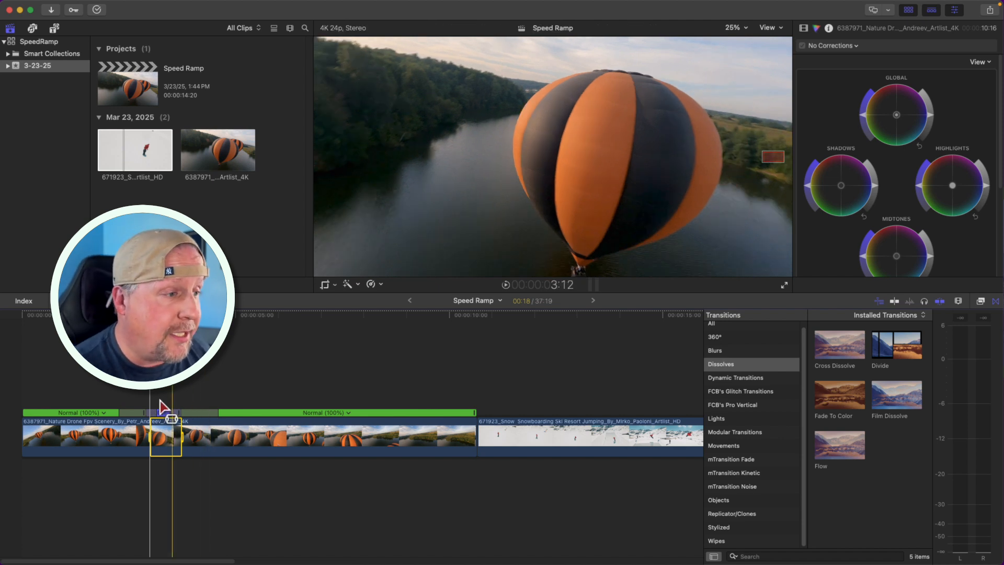
left_click(150, 421)
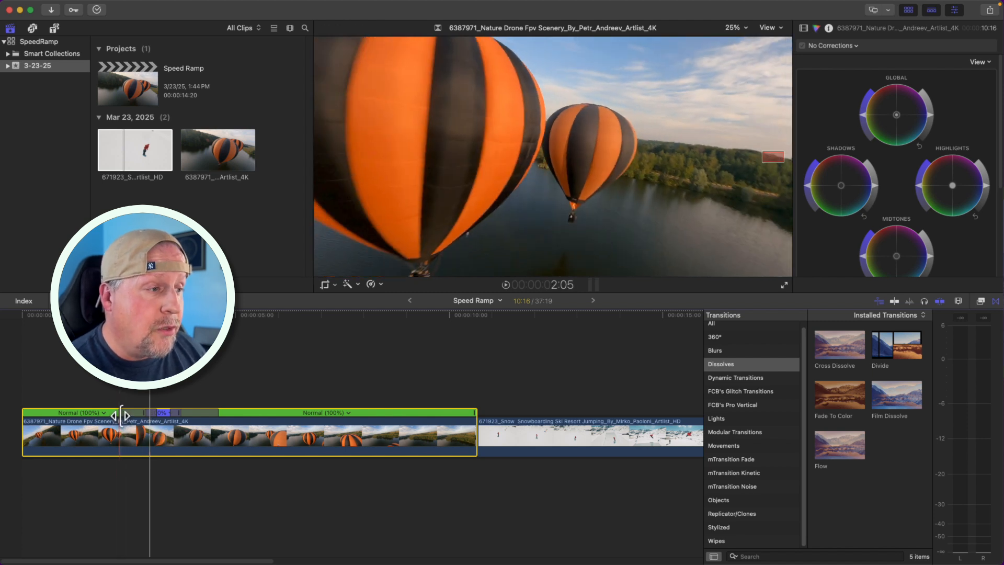
left_click_drag(120, 414, 170, 413)
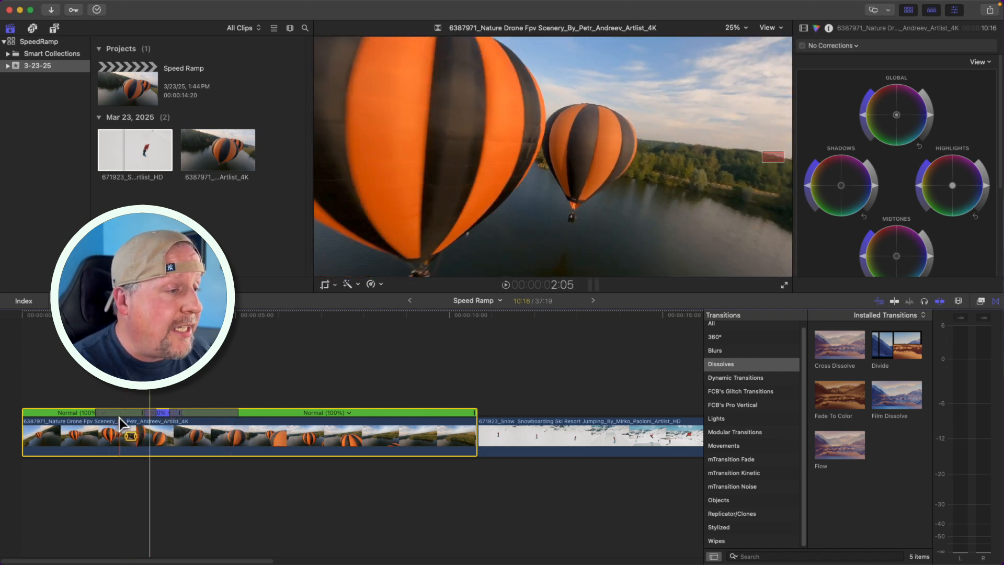
left_click_drag(172, 414, 156, 415)
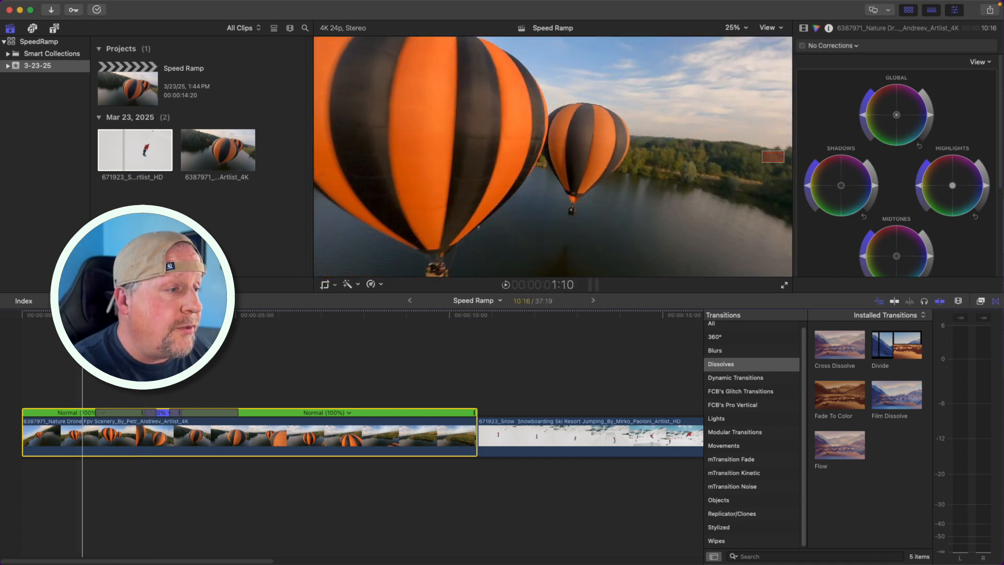
key("space")
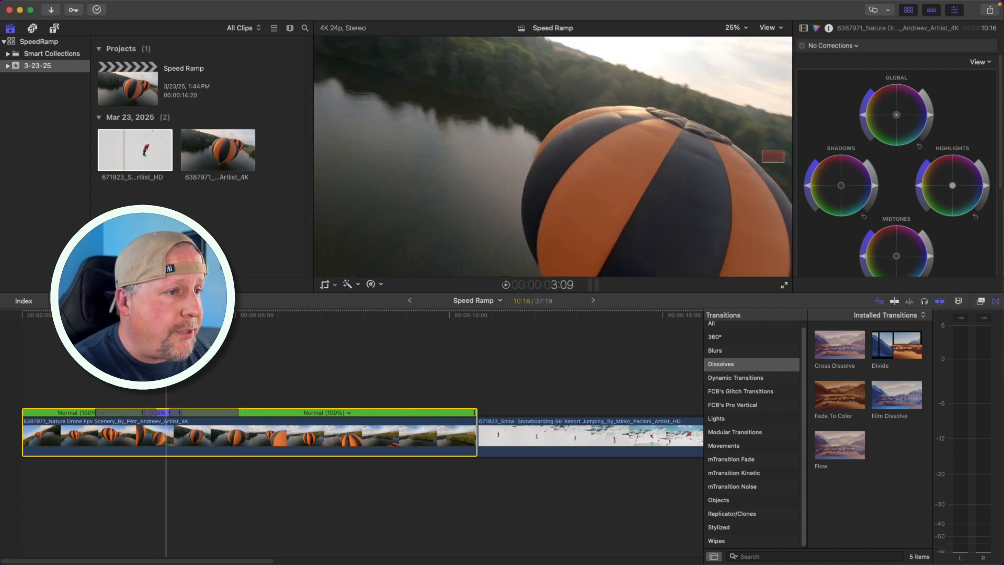
Step: Set the balloon clip's speed to Fast 8x from about 5:19 to its end and play the edit from the start
left_click(180, 314)
left_click_drag(180, 311, 269, 317)
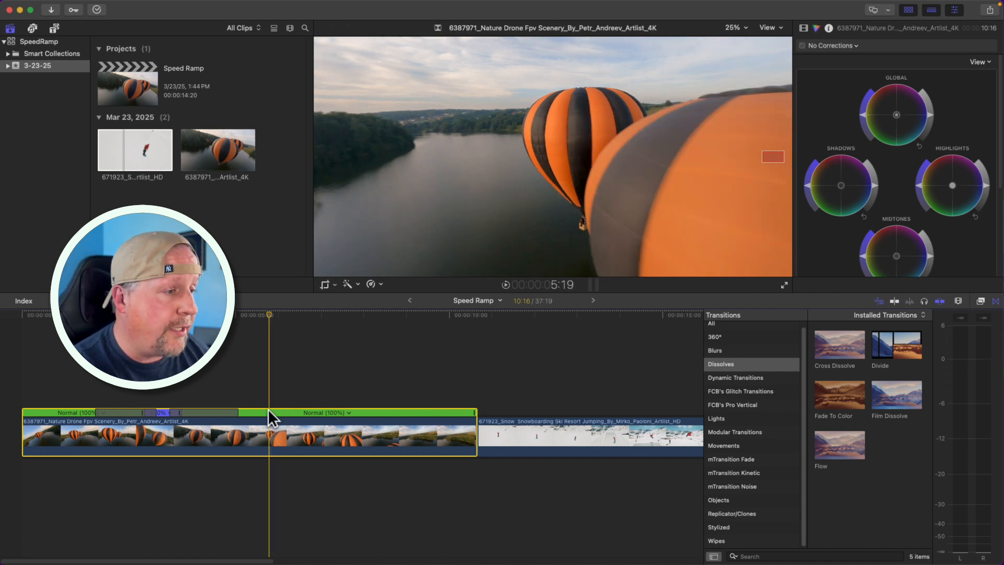
key("super+b")
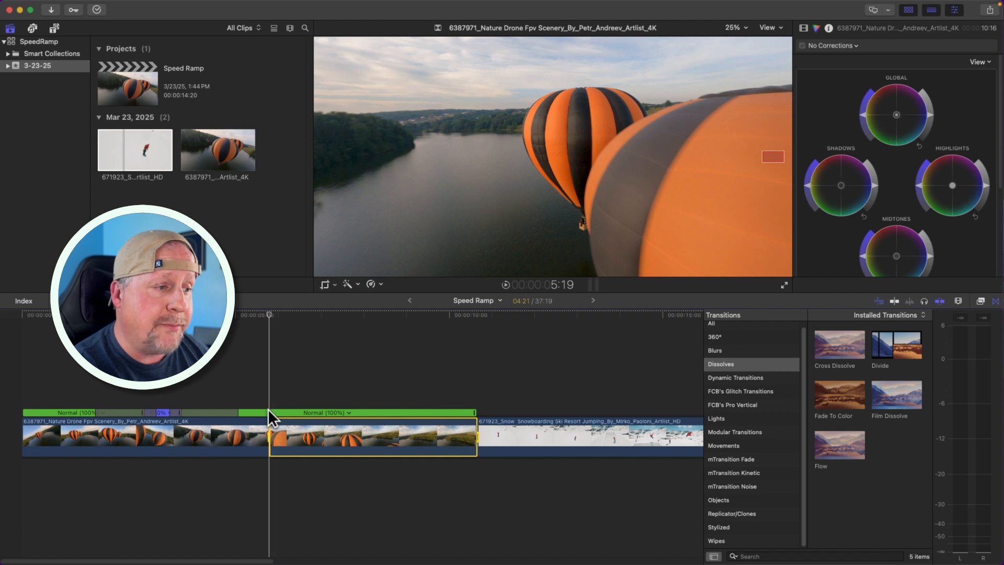
left_click_drag(268, 313, 455, 318)
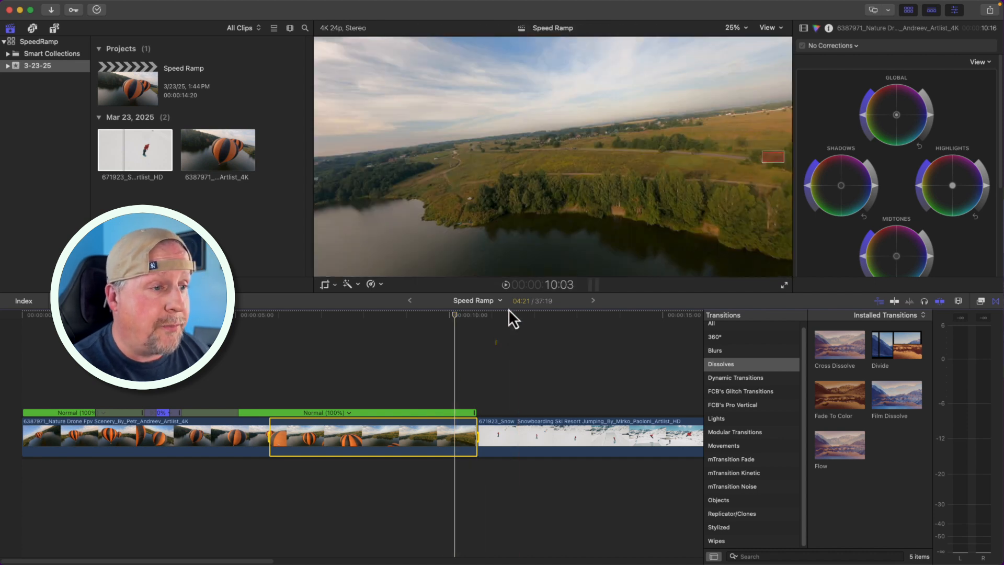
left_click(380, 284)
mouse_move(394, 308)
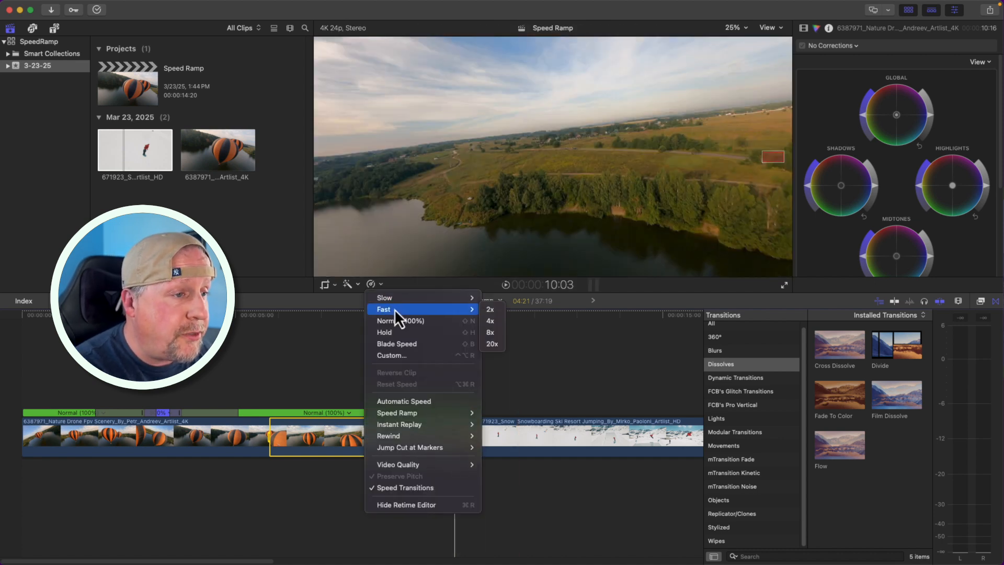
left_click(491, 332)
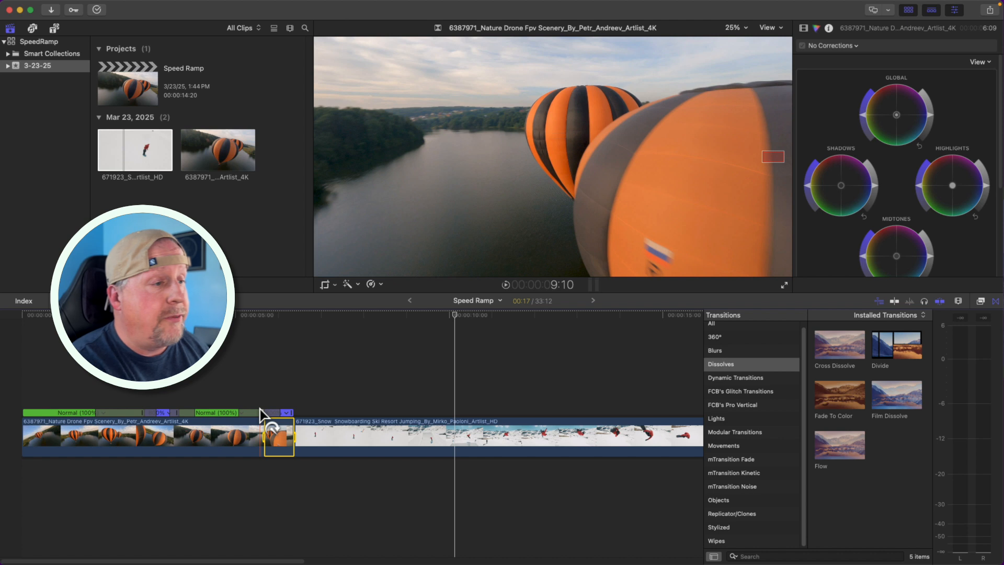
left_click(20, 313)
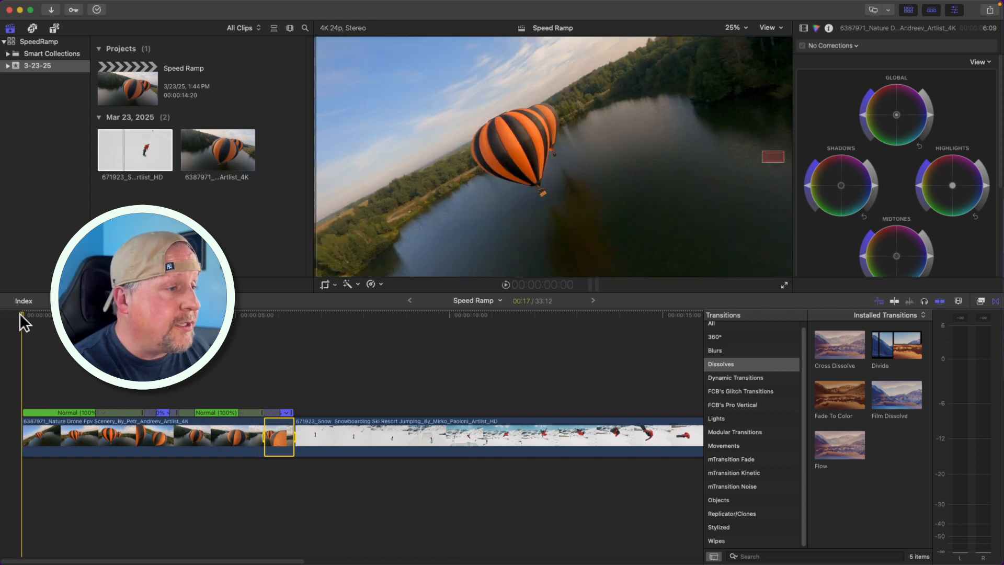
key("space")
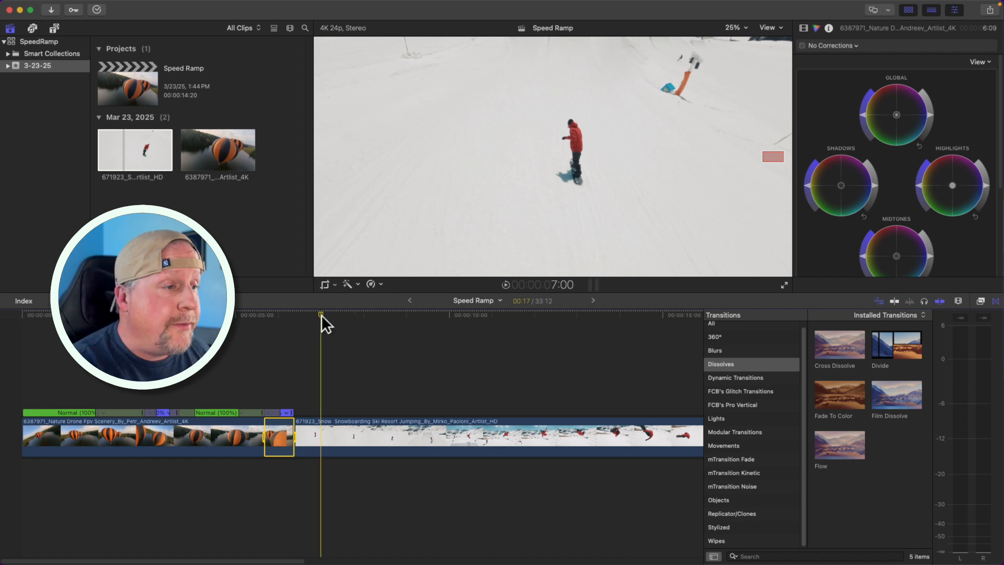
Step: Mark a range about 3:04 long on the snowboarding clip, from its start to the rider's approach on the jump
left_click_drag(321, 315, 429, 297)
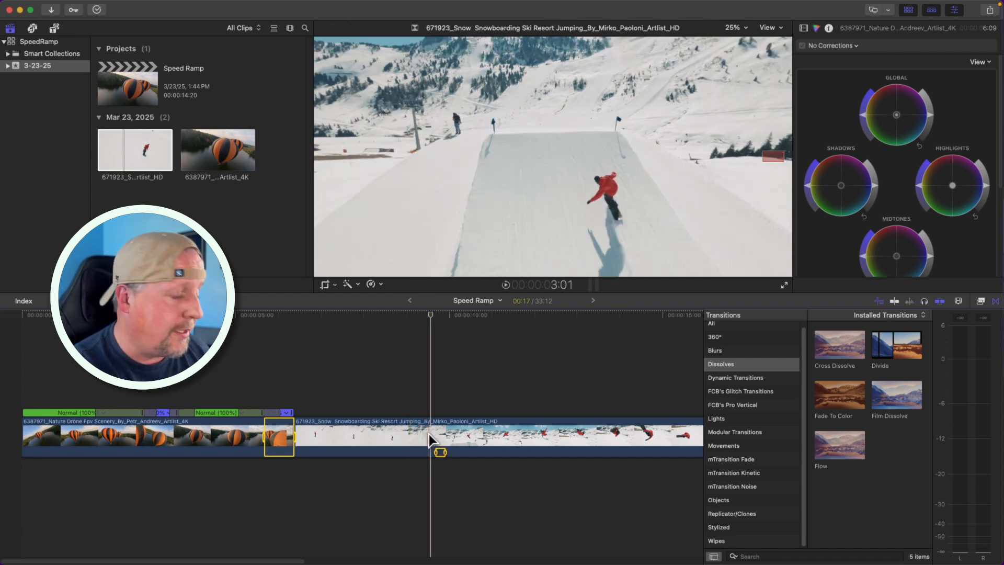
left_click(429, 434)
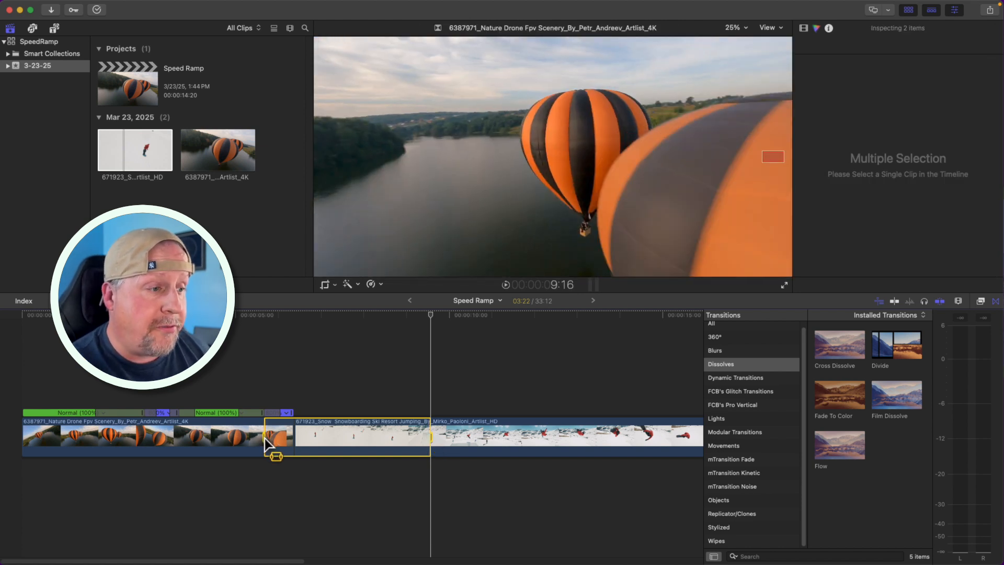
left_click_drag(262, 439, 296, 438)
left_click(295, 439)
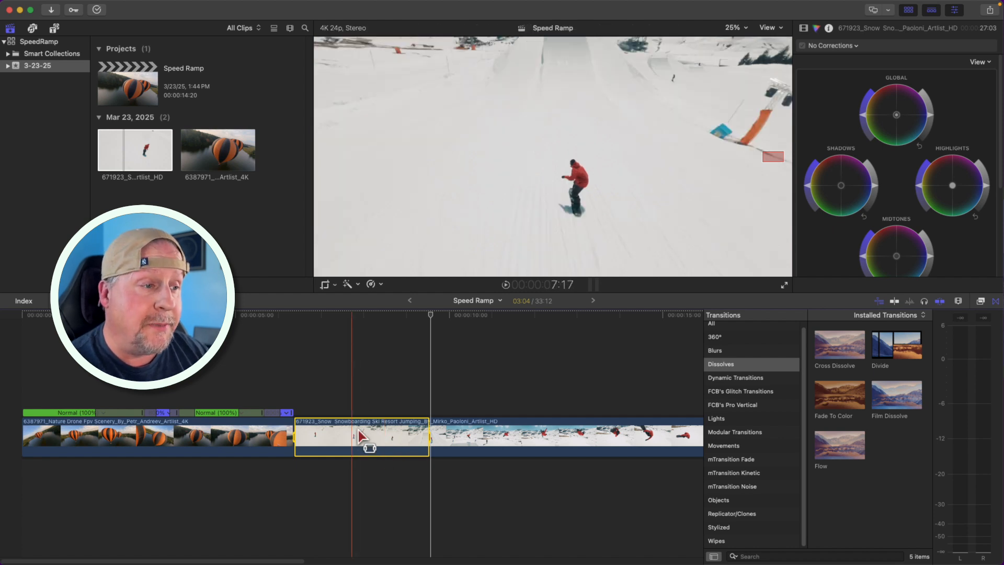
Step: Set the marked opening range of the snowboarding clip to Fast 2x and play back the ramp from about 5:17
left_click(371, 284)
mouse_move(383, 312)
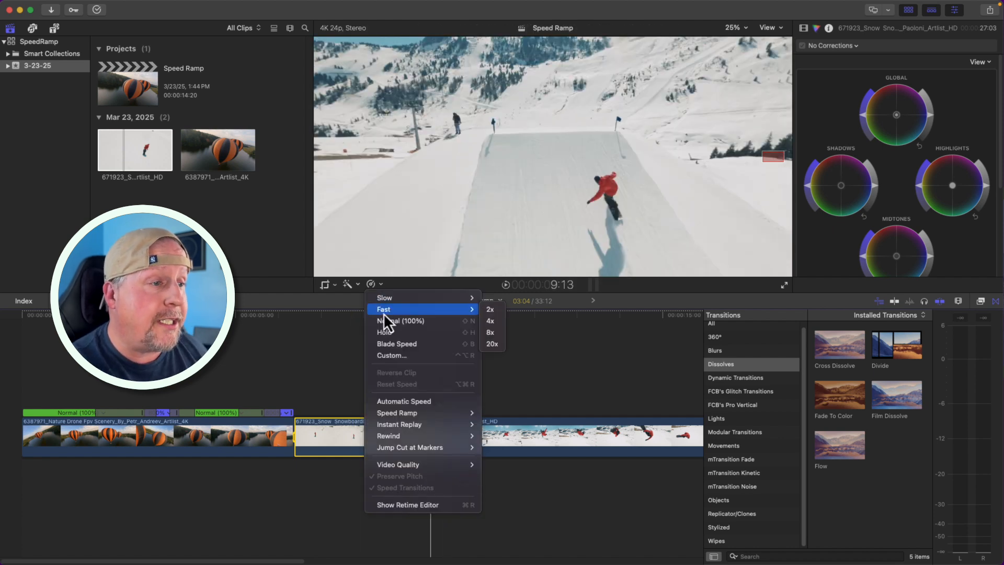
left_click(494, 309)
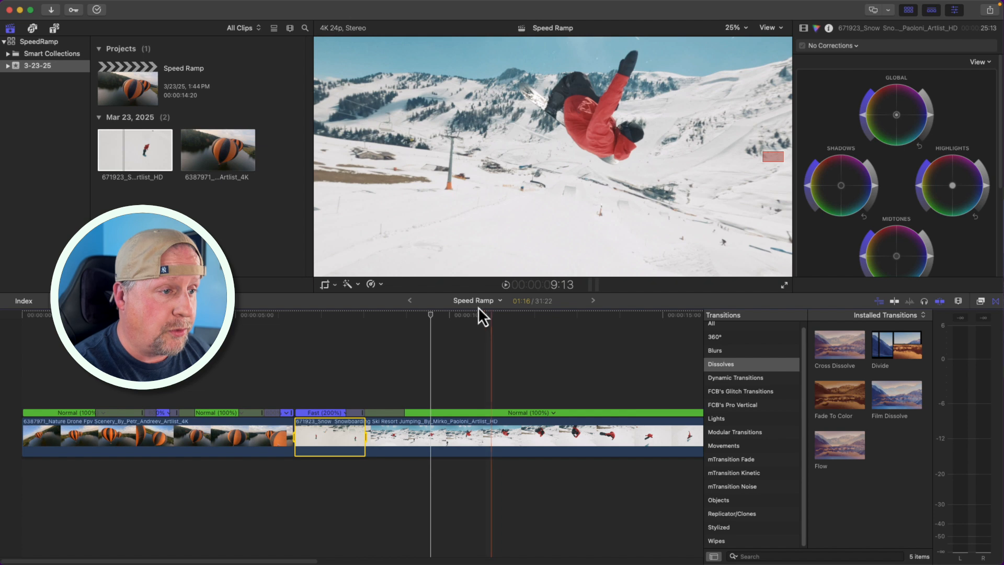
left_click_drag(429, 313, 266, 319)
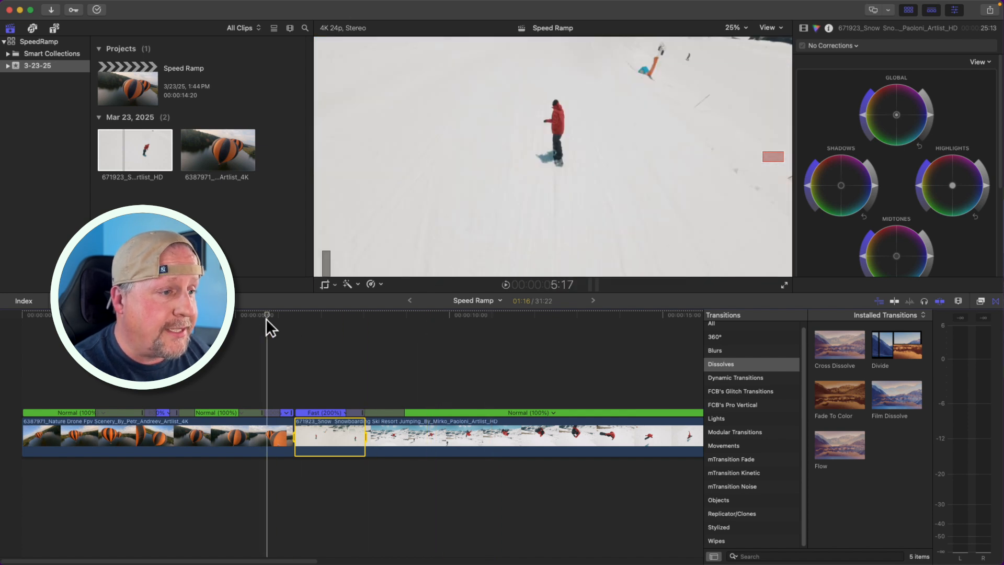
key("space")
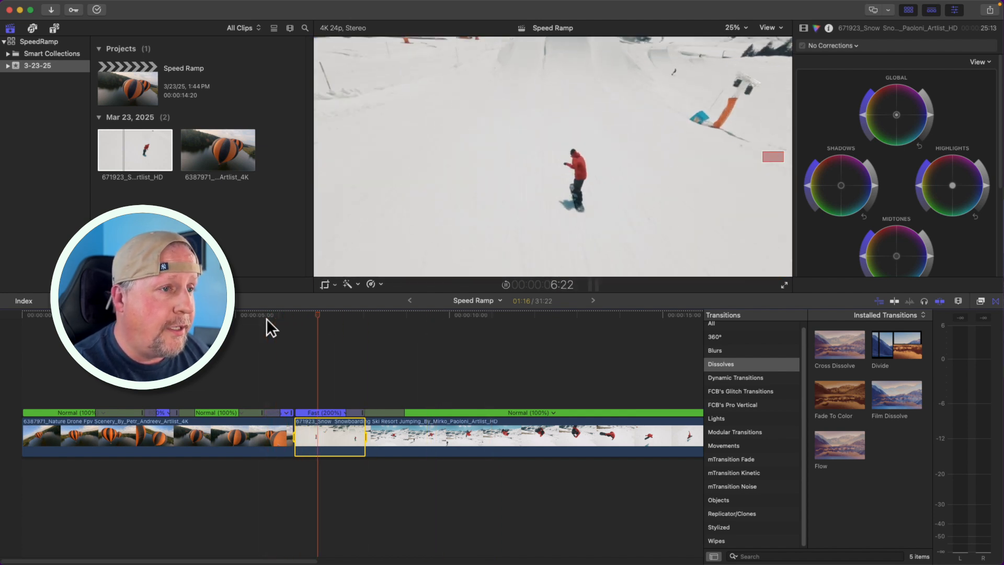
Step: Mark a range about 6:22 long on the snowboarding clip, from the first takeoff at about 8:06 to about 15:03
left_click_drag(301, 313, 337, 314)
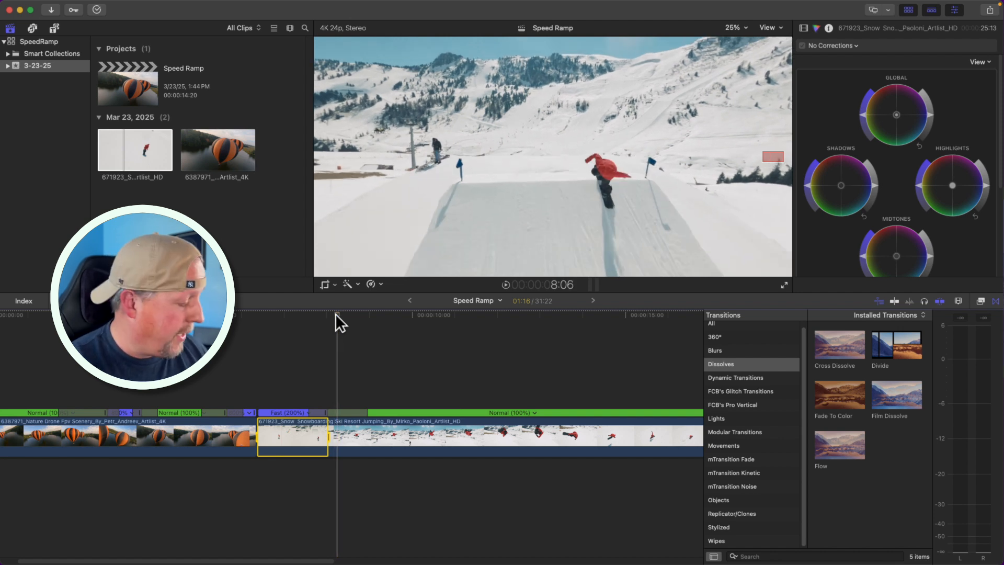
key("i")
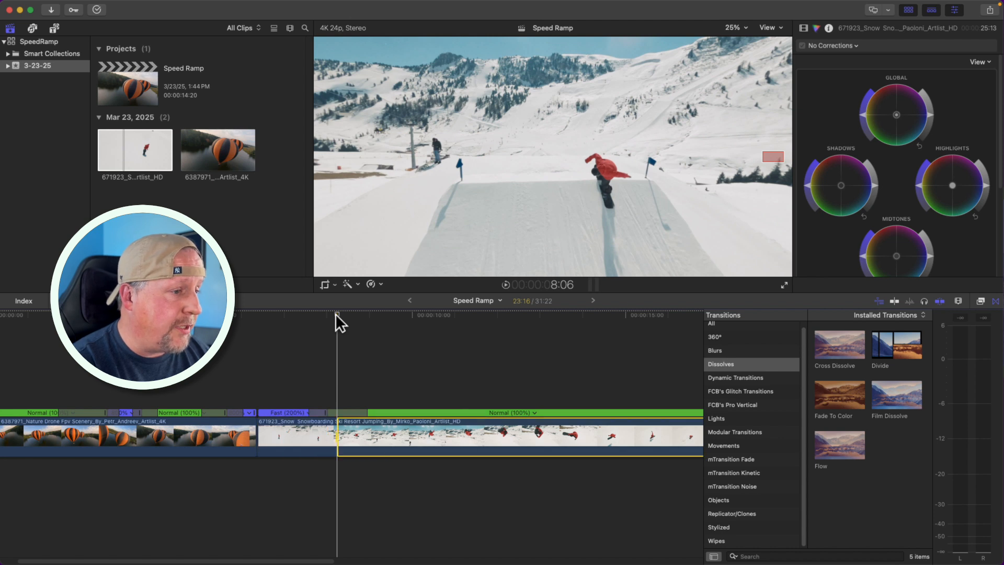
key("space")
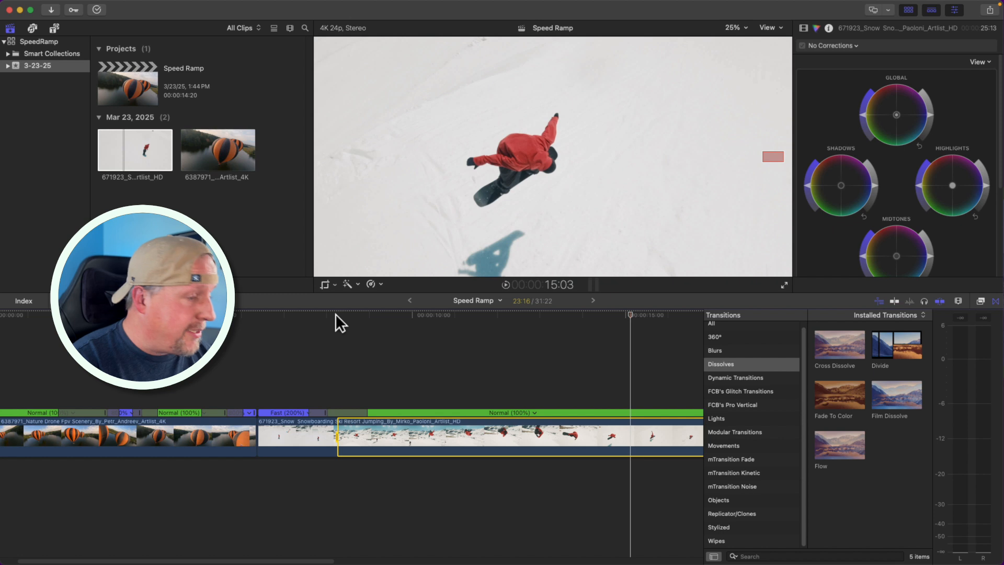
key("o")
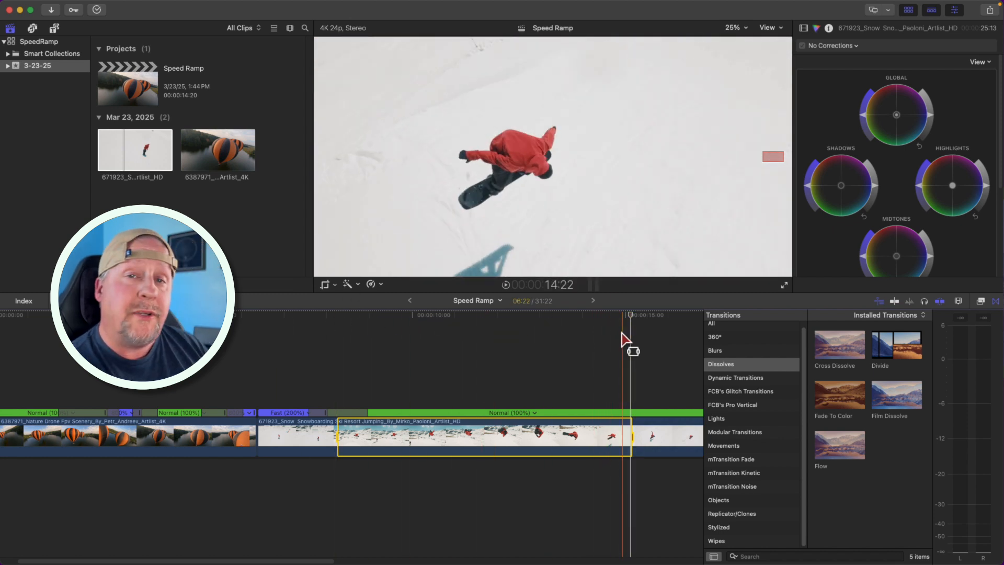
Step: Give the marked jump range a custom speed rate of 80% and play back the slowed section
left_click(381, 284)
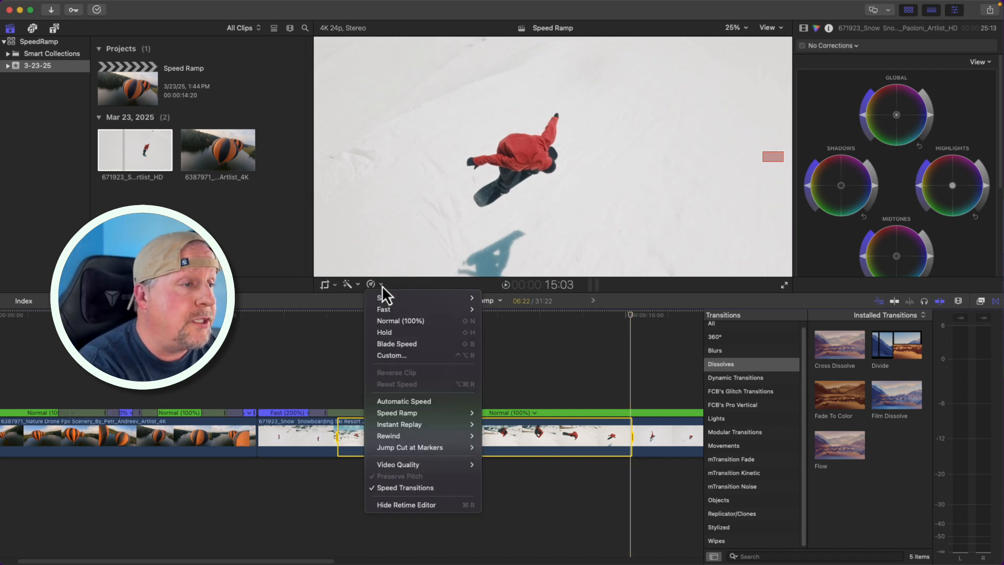
mouse_move(379, 297)
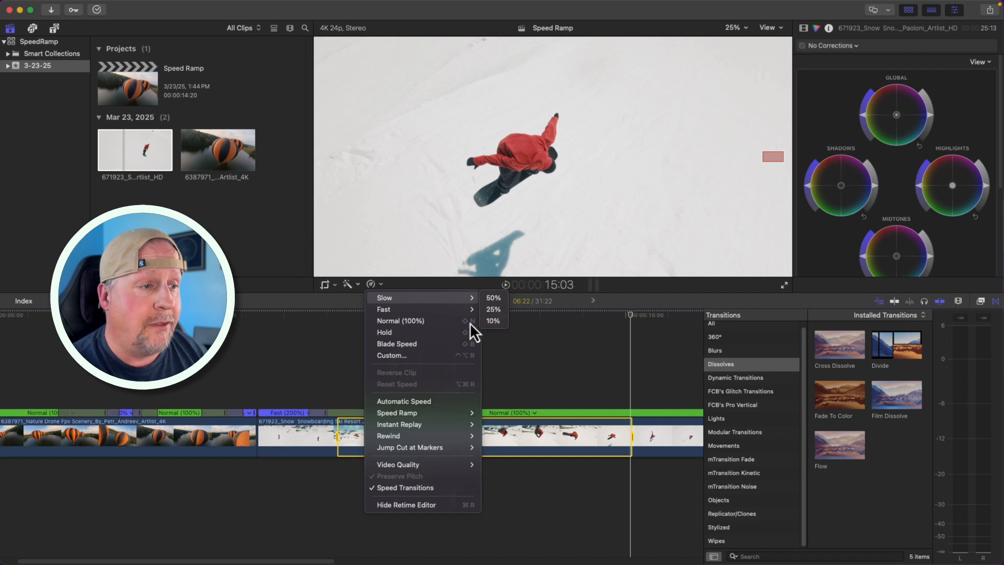
left_click(385, 358)
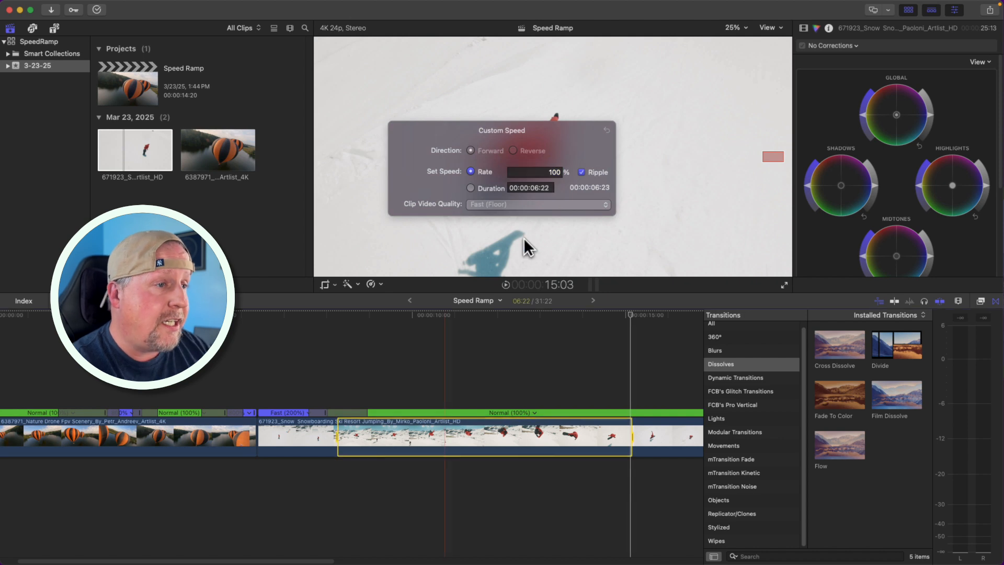
left_click(553, 172)
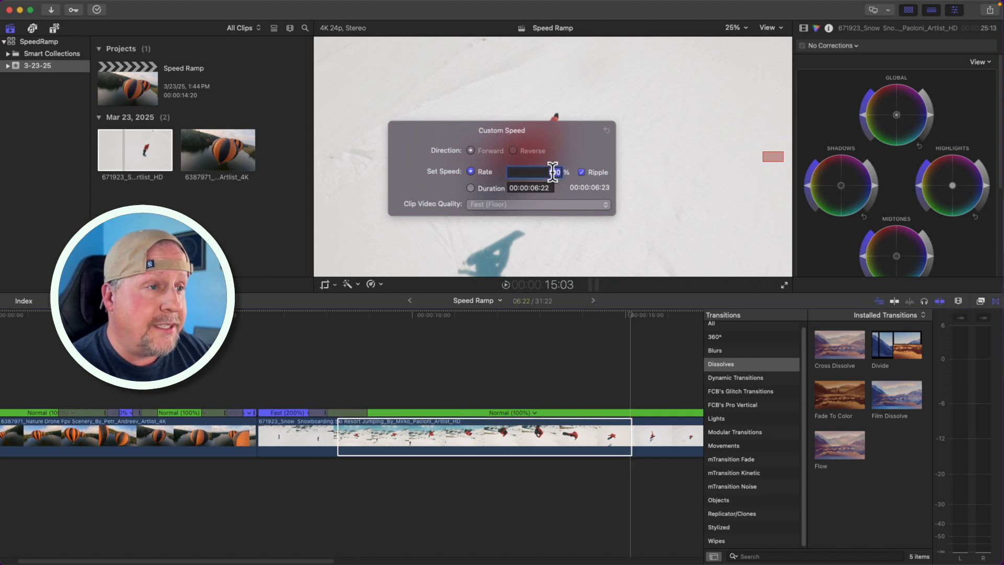
type("80")
key("Return")
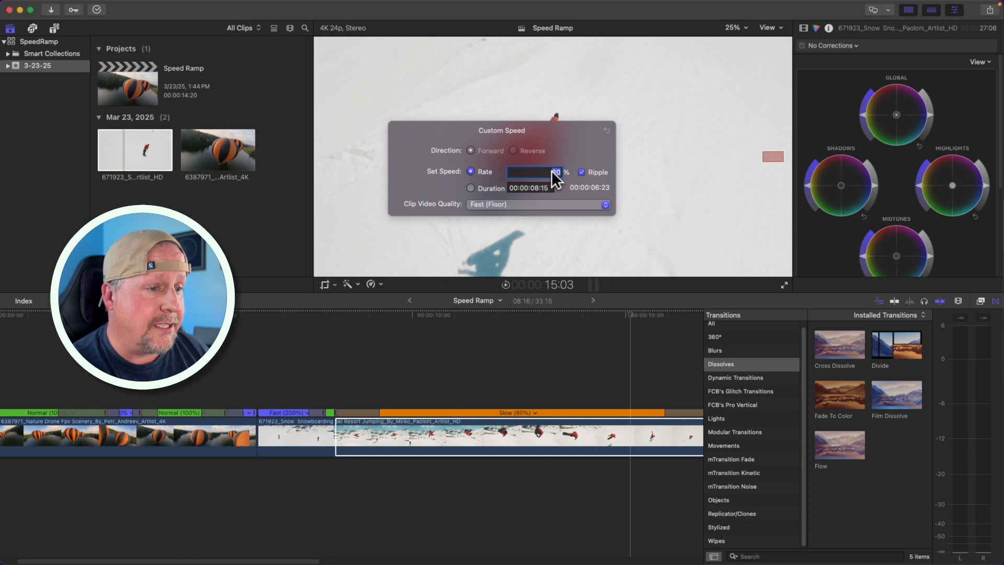
left_click(284, 560)
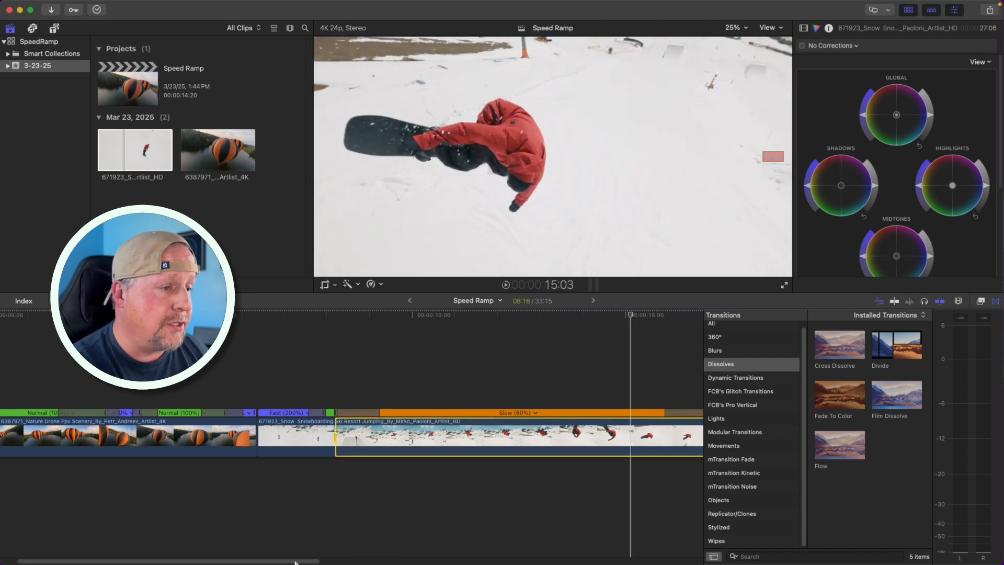
left_click_drag(284, 561, 355, 561)
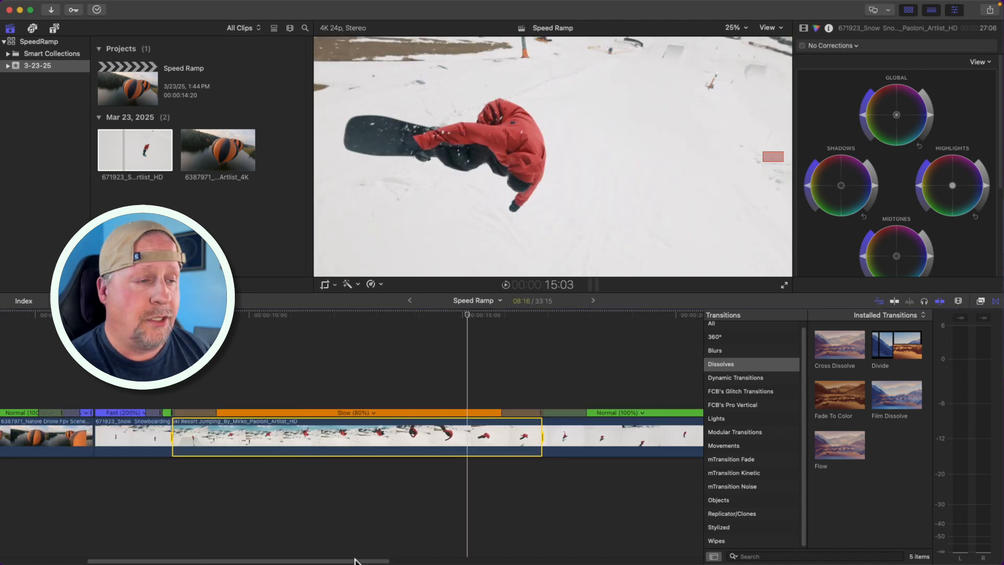
left_click_drag(468, 312, 27, 294)
key("space")
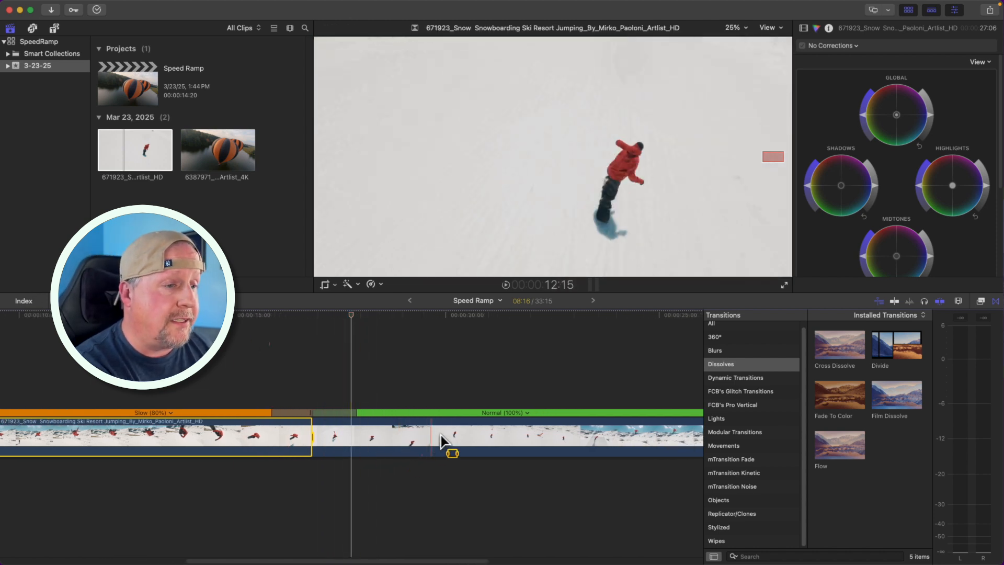
Step: Mark a range about 6:13 long on the snowboarding clip, from the end of the slowed section to the next jump at about 23:09
mouse_move(357, 313)
left_mouse_down()
mouse_move(294, 312)
mouse_move(364, 313)
left_mouse_up()
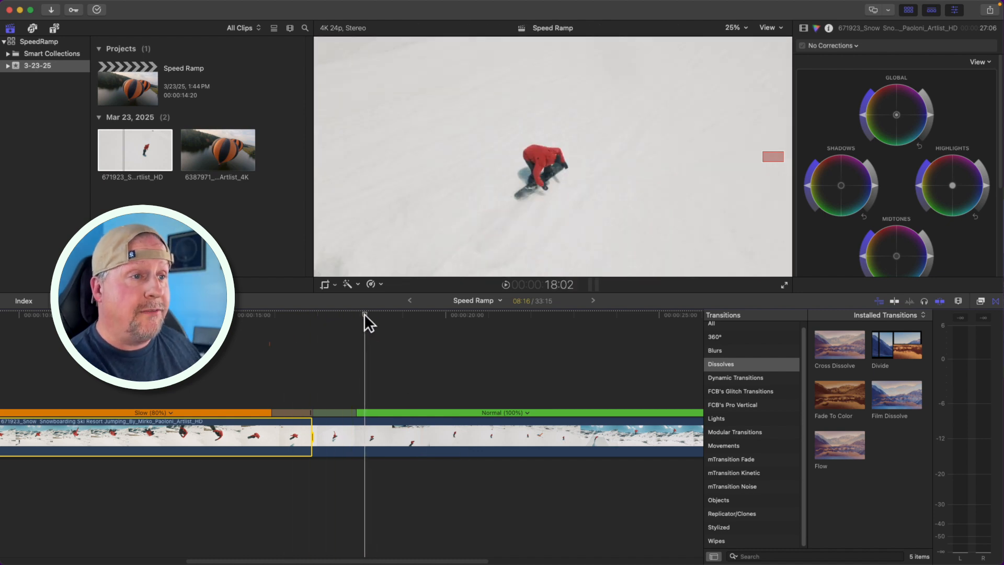
left_click_drag(363, 314, 589, 299)
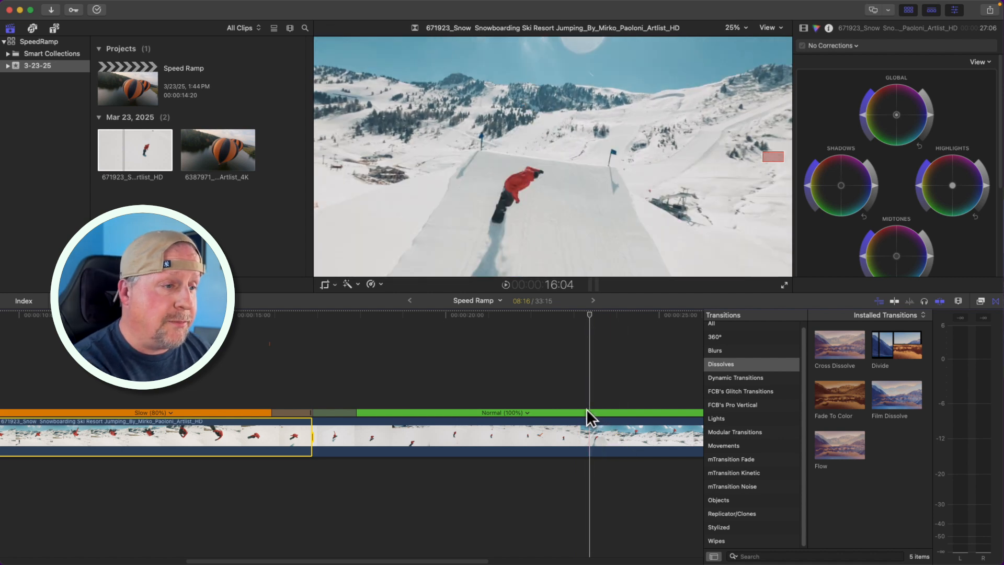
left_click(588, 411)
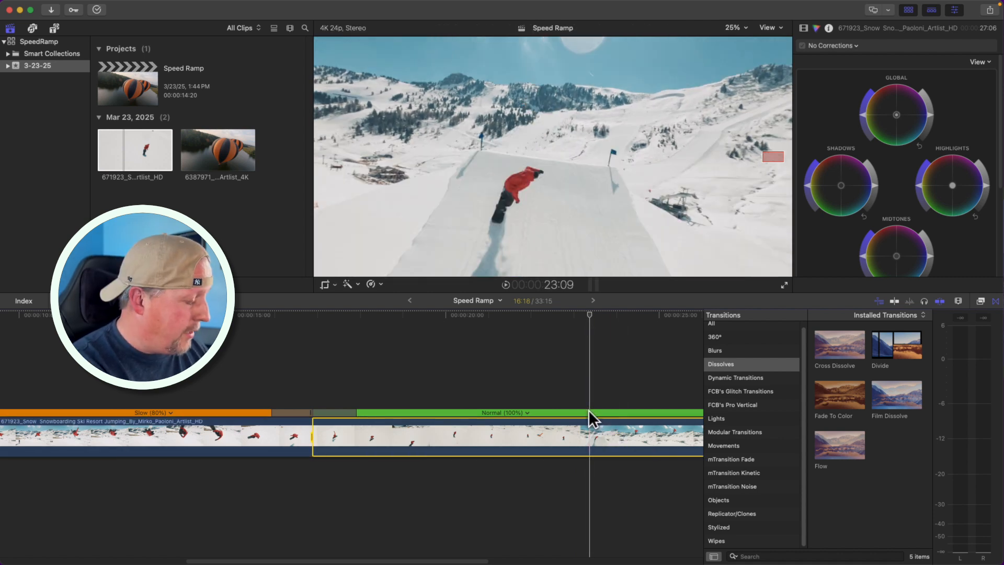
key("super+b")
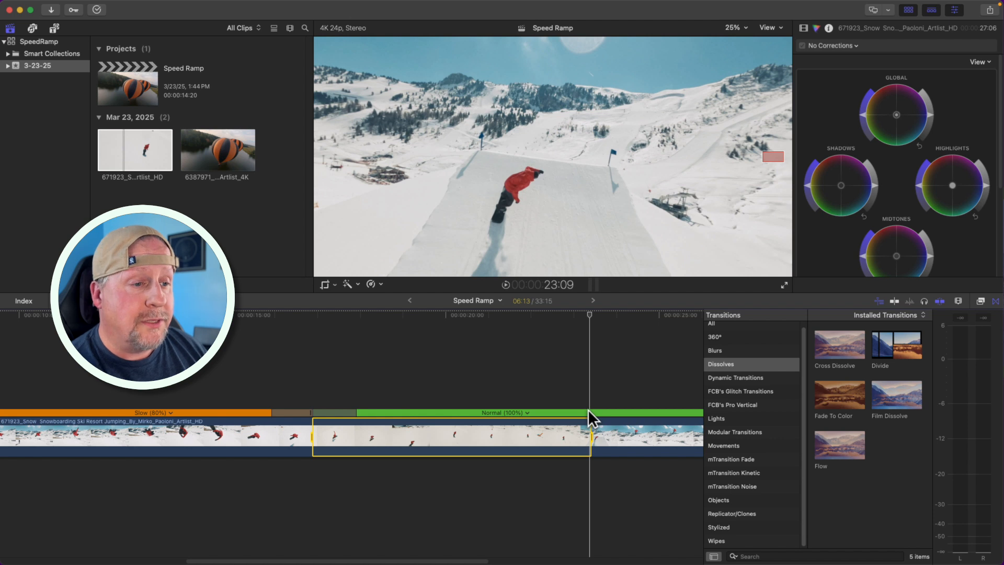
left_click(588, 439)
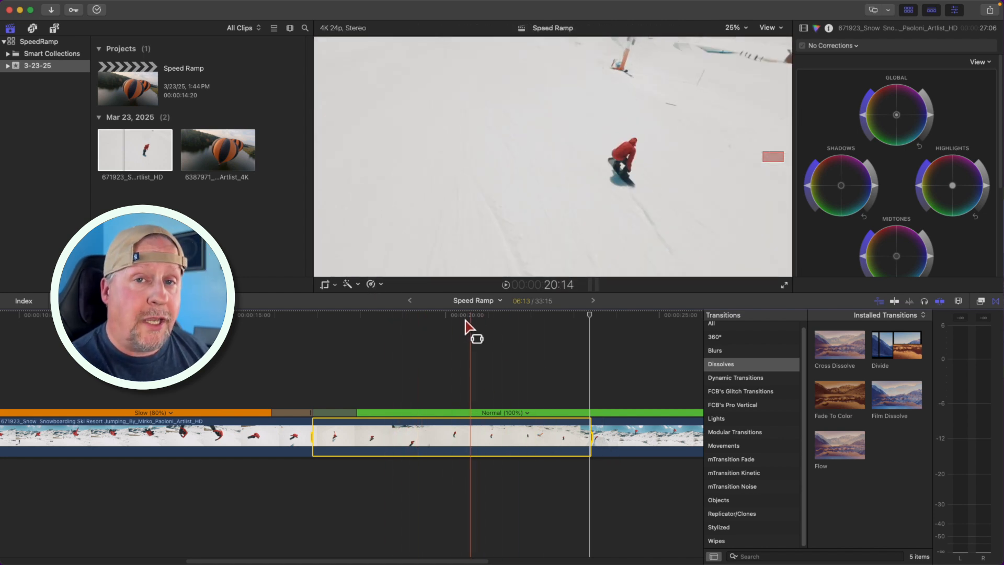
Step: Set the marked range between the two jumps to Fast 2x and play back the new ramp
left_click(380, 284)
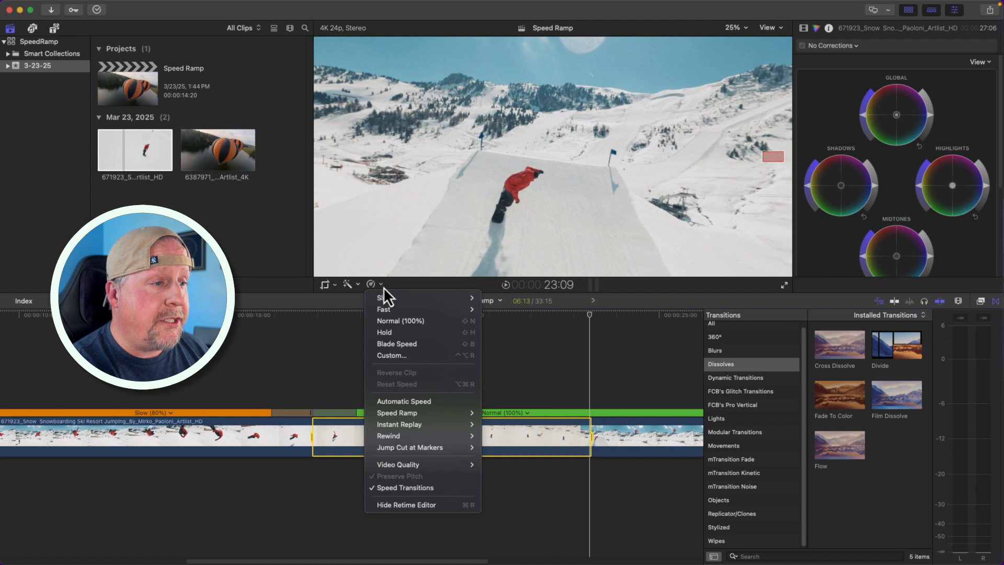
mouse_move(399, 310)
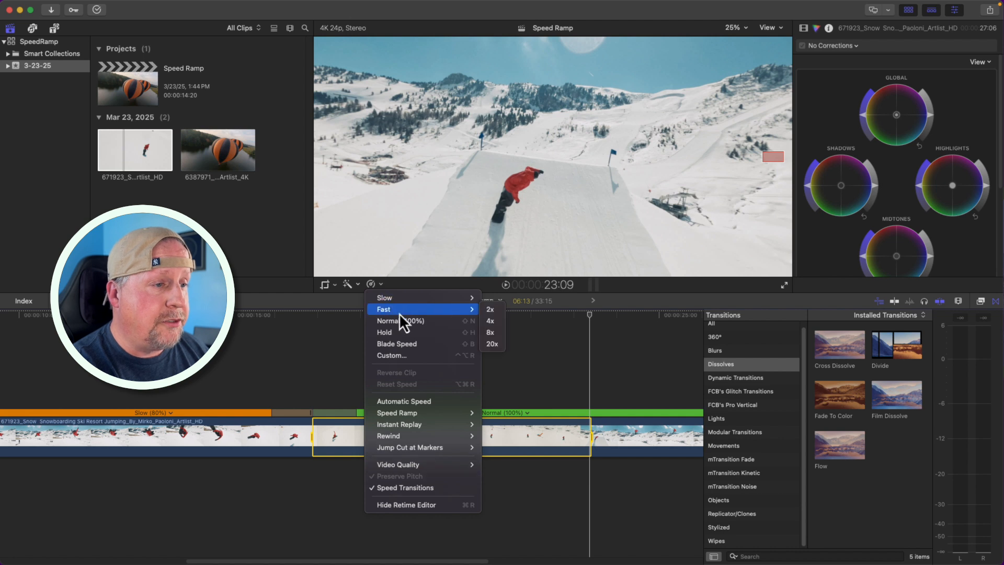
left_click(490, 311)
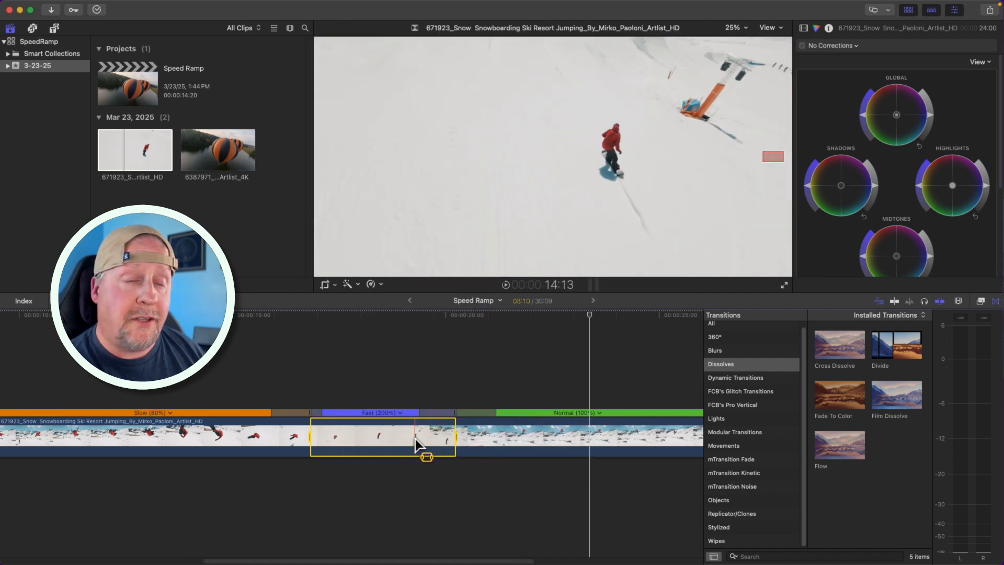
left_click(165, 315)
key("space")
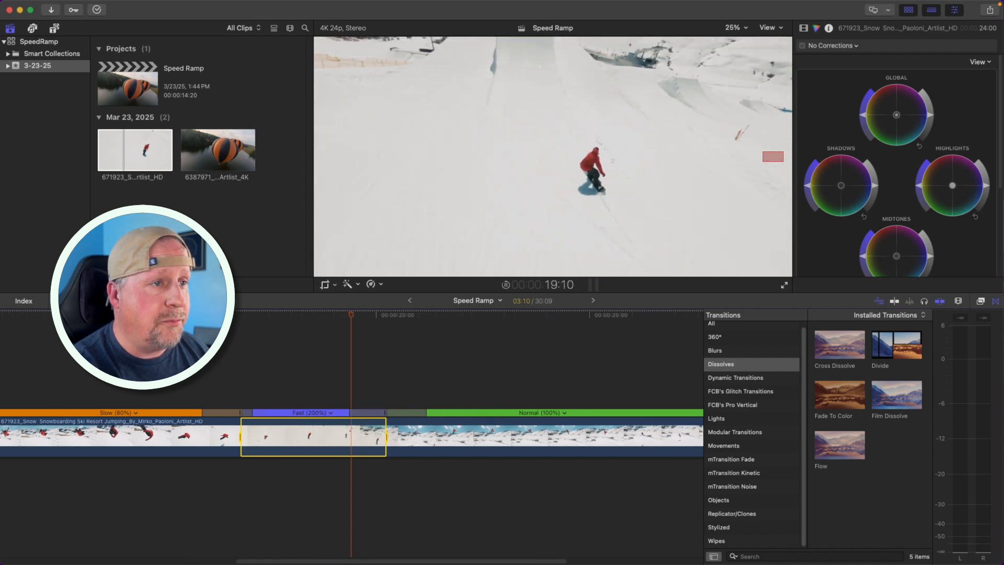
key("space")
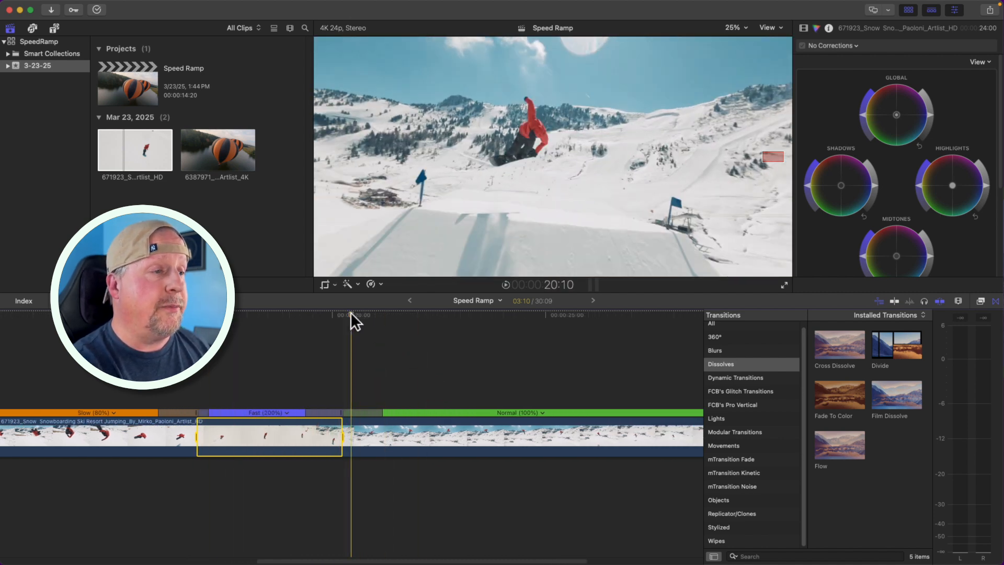
Step: Lengthen the speed transitions at the end of the first slow section and after the following fast section, and review the result
left_click(313, 312)
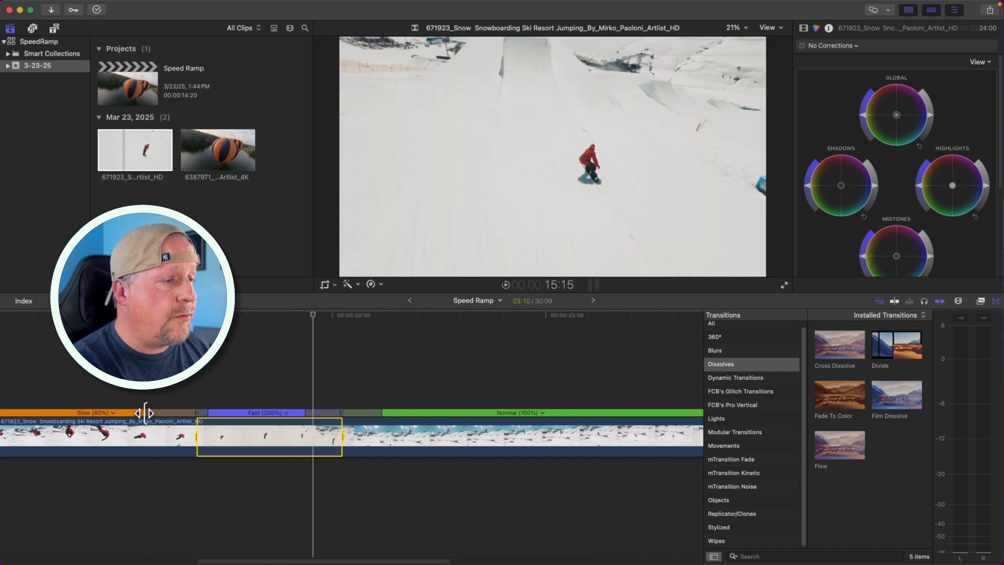
left_click_drag(382, 413, 400, 415)
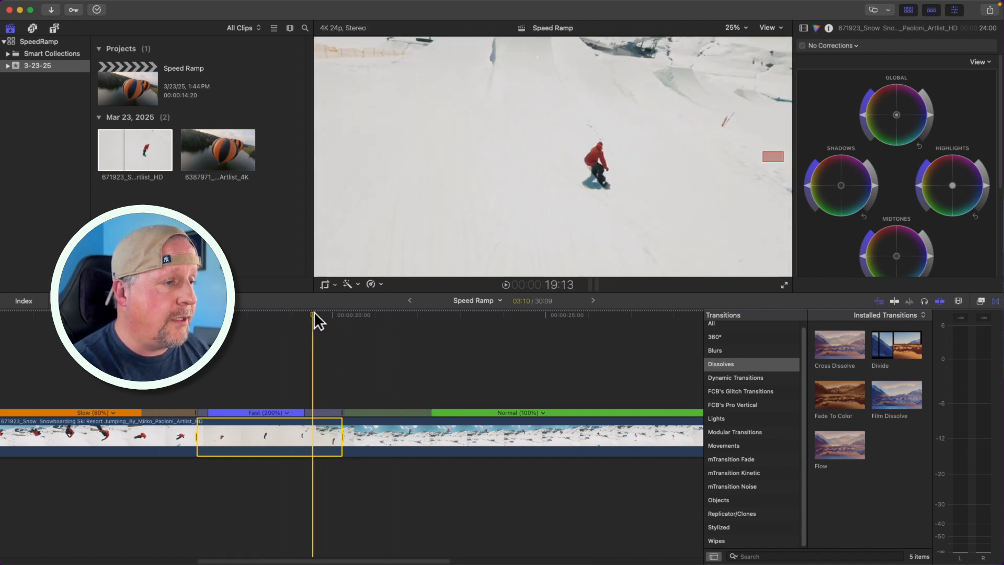
left_click(66, 313)
left_click_drag(67, 314, 611, 333)
Step: Mark a range about 6:10 long on the snowboarding clip, from the next takeoff at about 20:10 to about 26:19
left_click(351, 337)
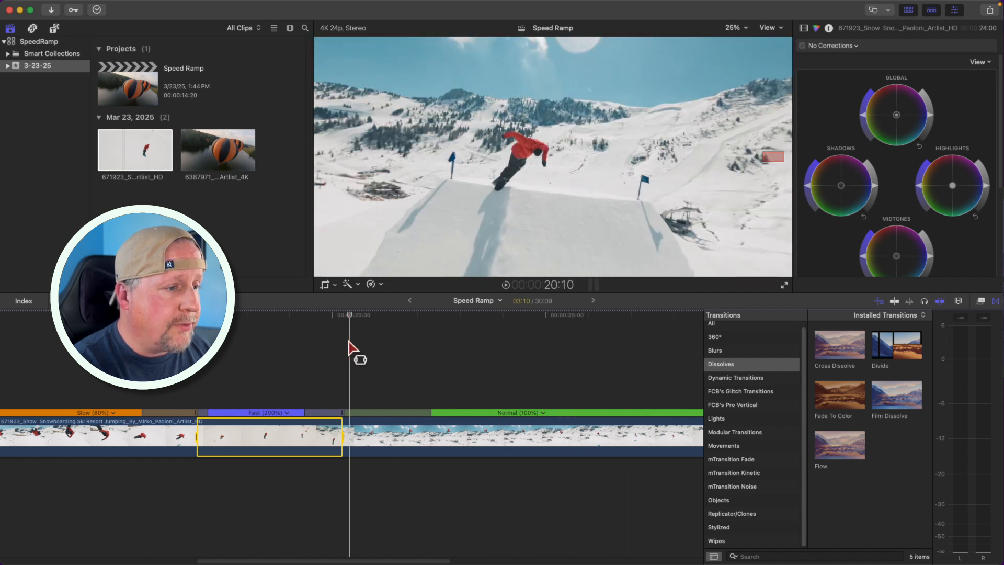
key("Left")
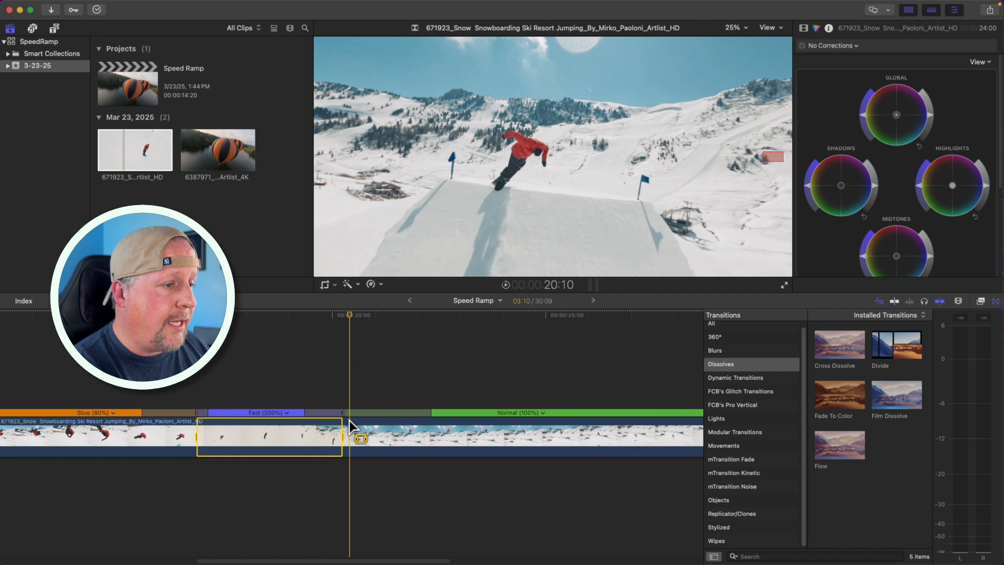
left_click(350, 421)
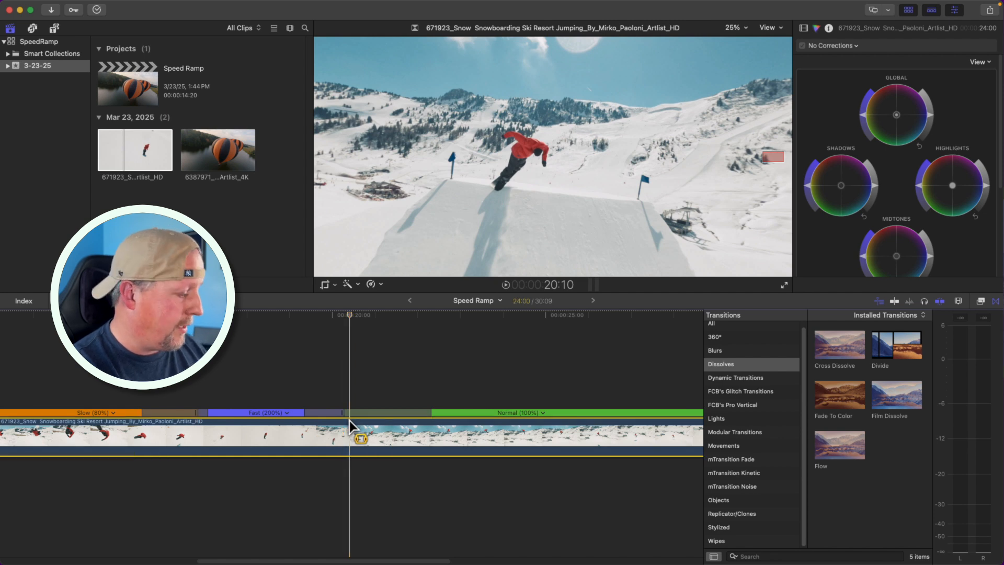
key("super+b")
key("shift+Right")
left_click_drag(374, 315, 622, 341)
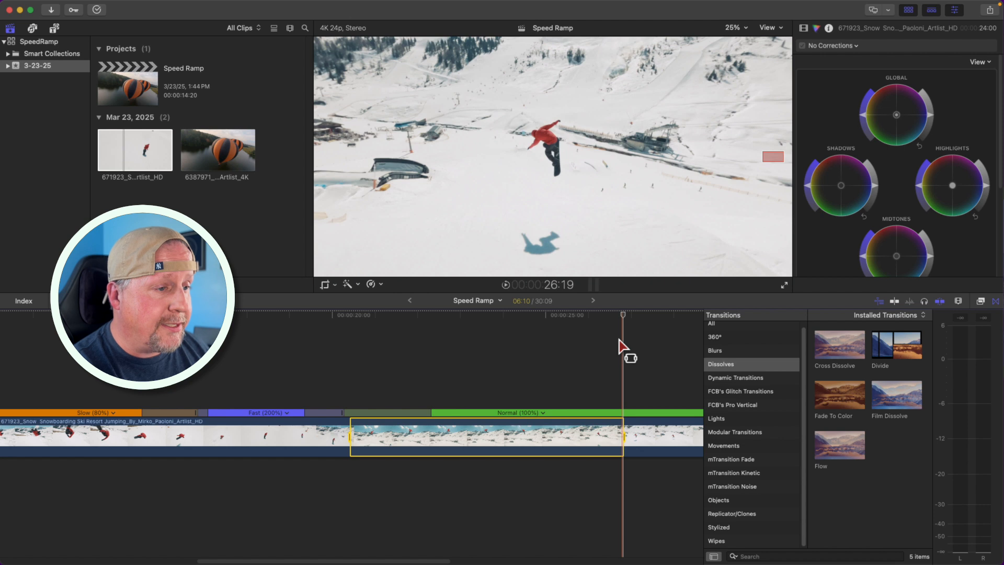
Step: Give the second marked jump range a custom speed rate of 80%
left_click(380, 284)
left_click(415, 357)
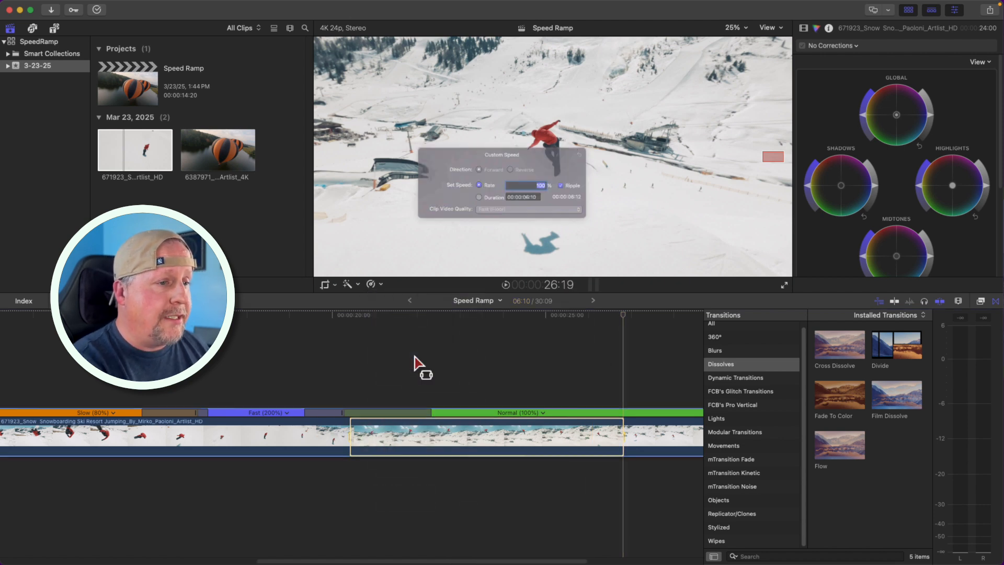
type("80")
key("Return")
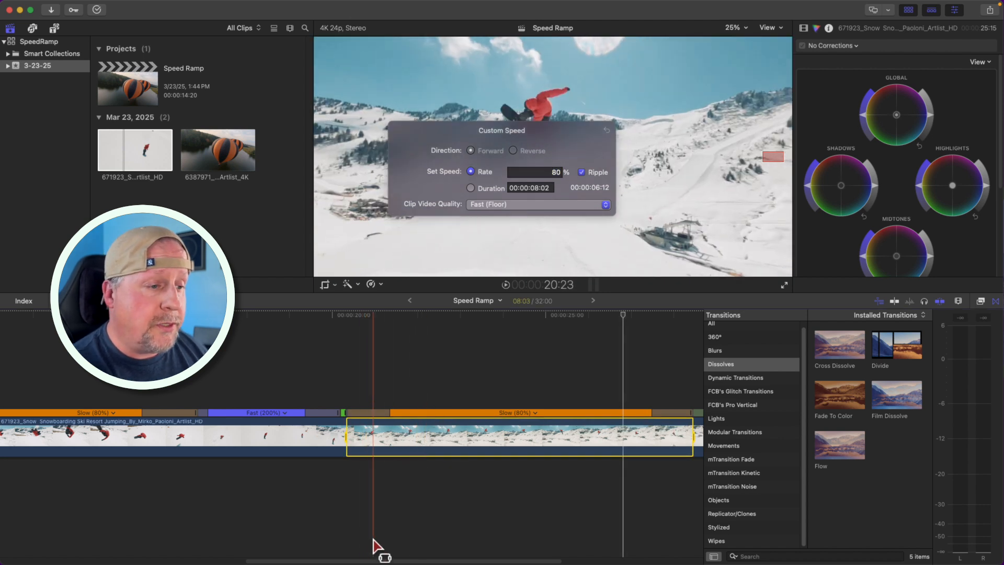
left_click(369, 563)
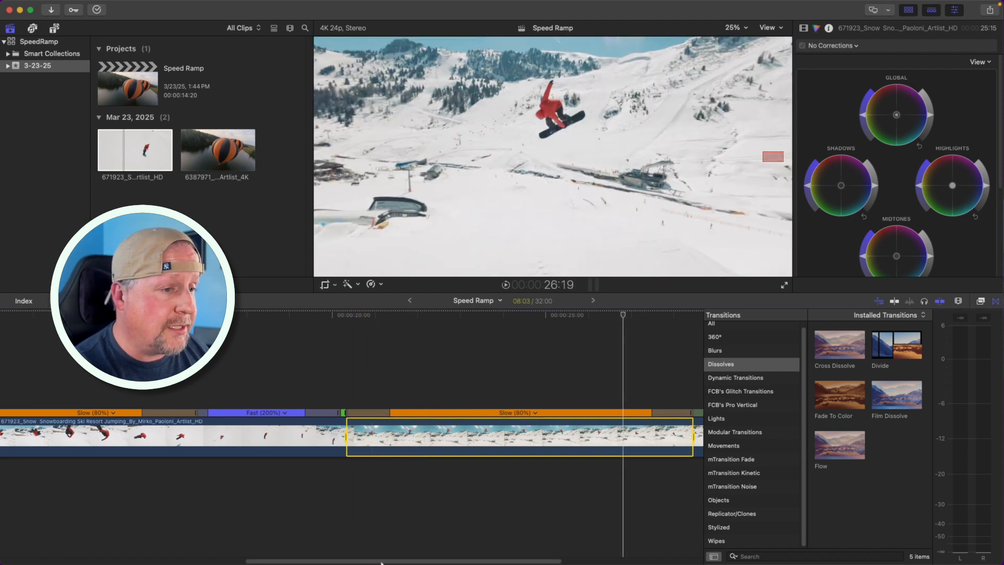
Step: Move the playhead to the end of the second 80% slow section, about 28:11, and lengthen the speed transitions on both sides of that section
scroll(390, 460, "right", 10)
left_click_drag(352, 315, 423, 314)
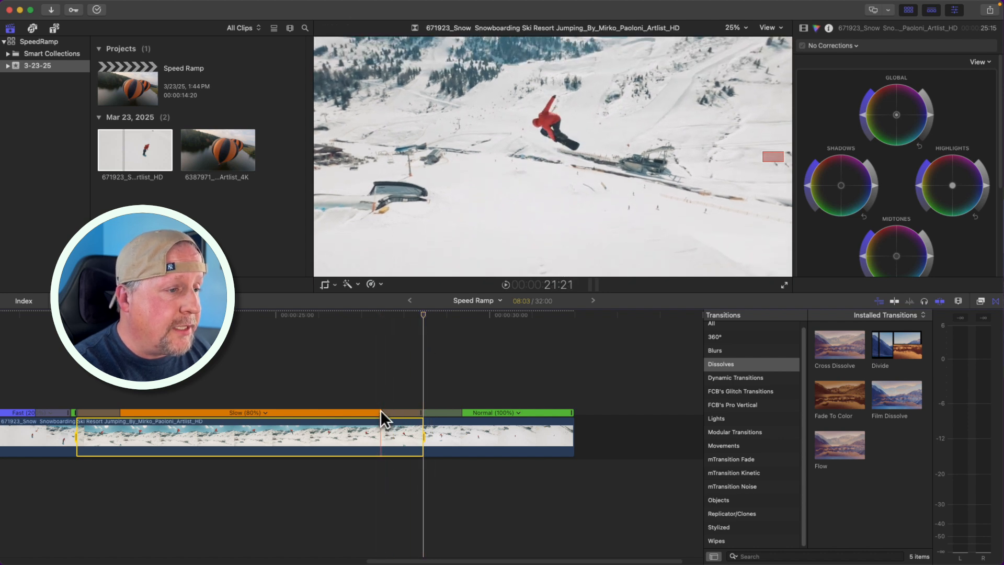
left_click_drag(384, 413, 353, 412)
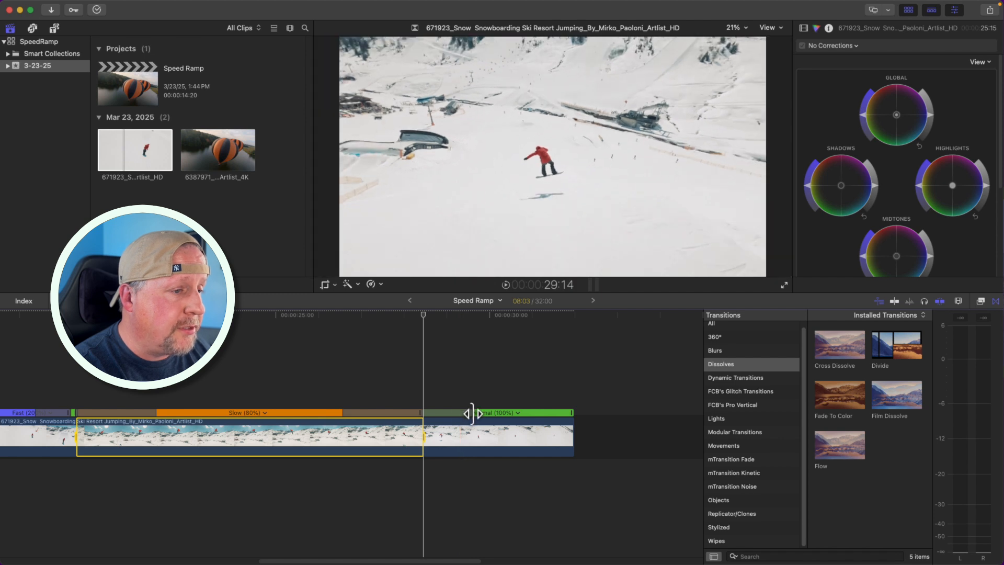
Step: Mark the remainder of the snowboarding clip after the second jump, from about 28:11 to its end, and set it to Fast 2x
left_click(547, 418)
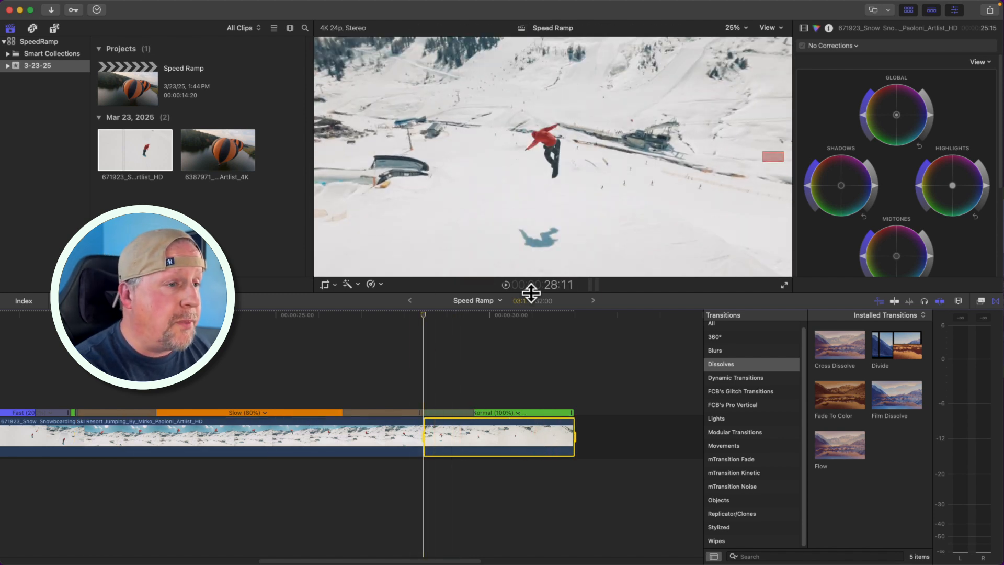
left_click(380, 284)
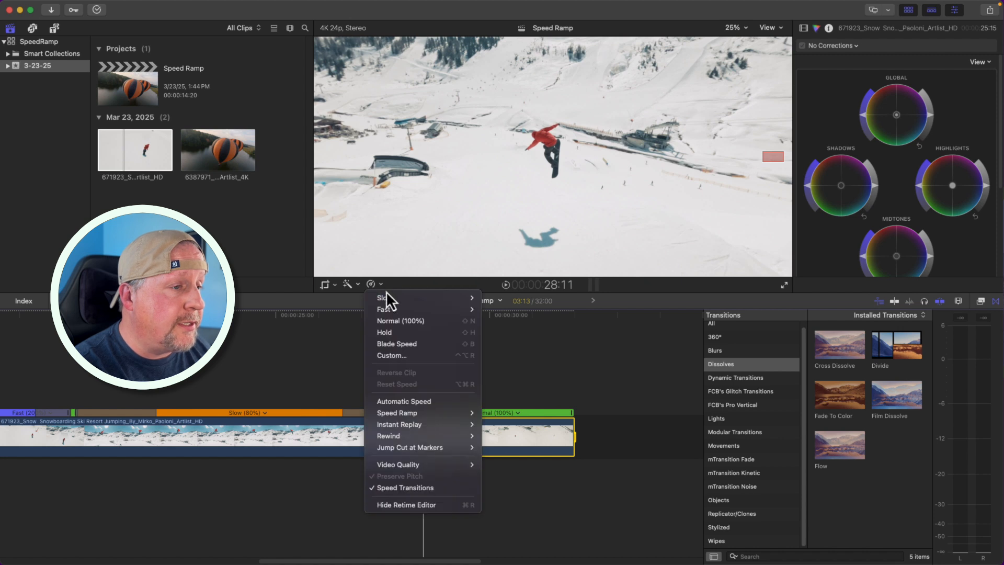
mouse_move(458, 307)
left_click(490, 309)
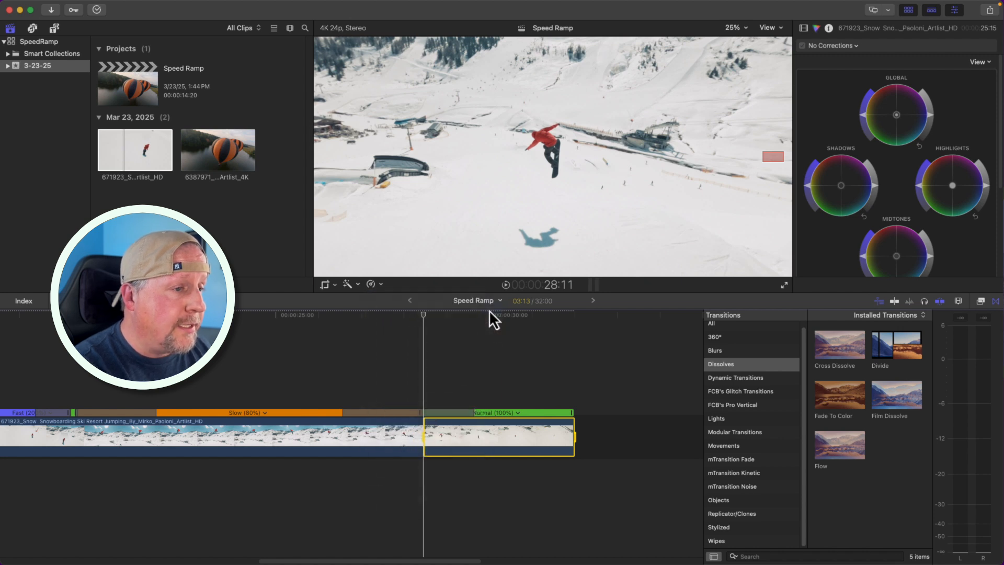
Step: Return the playhead to the start of the timeline and play back both speed-ramped clips
left_click_drag(426, 317, 257, 291)
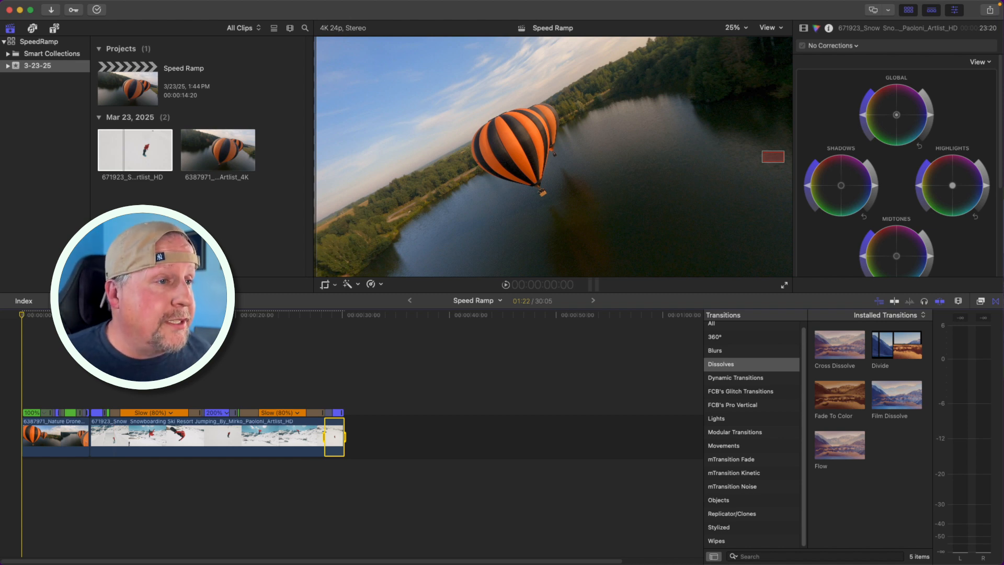
key("space")
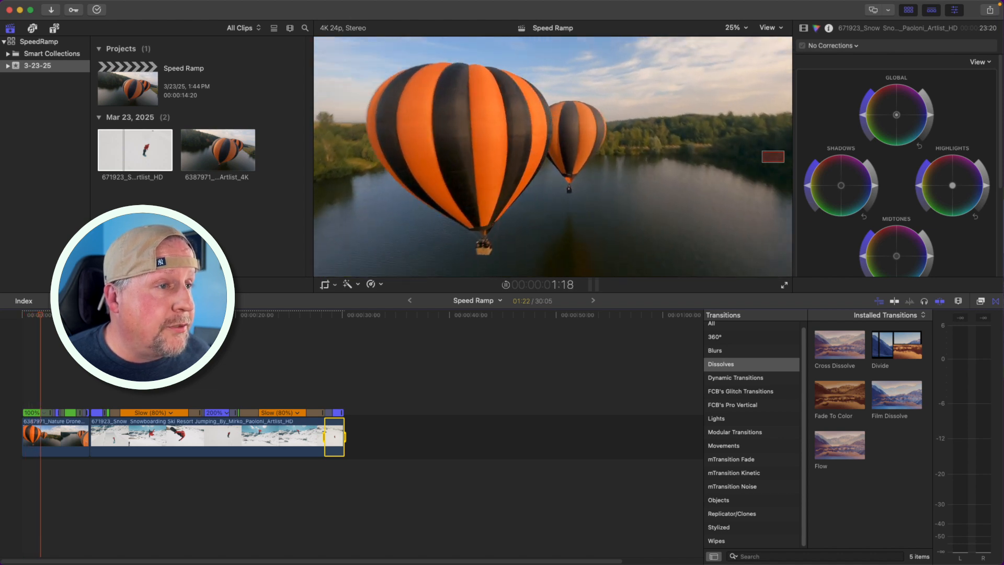